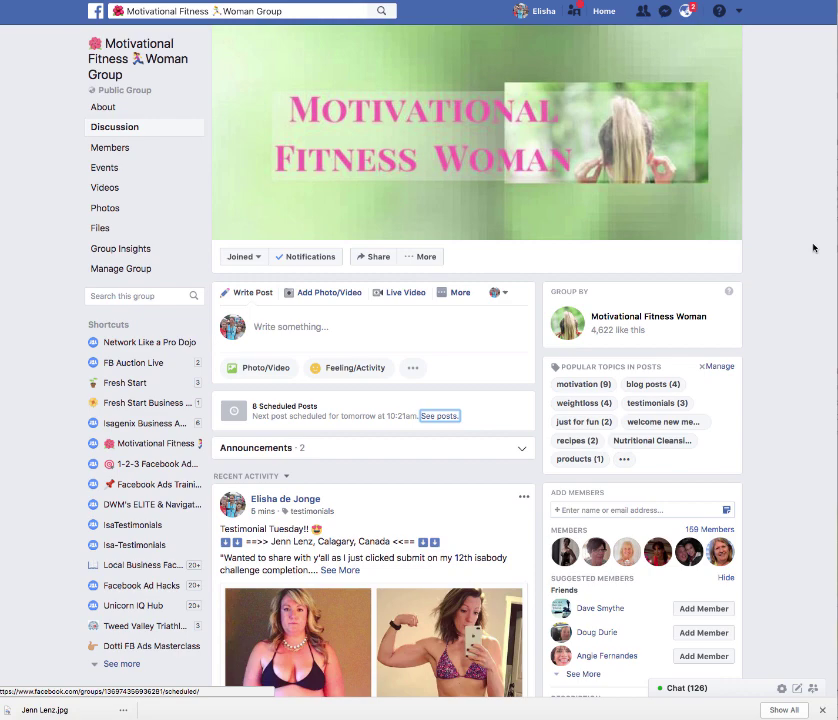
click(458, 292)
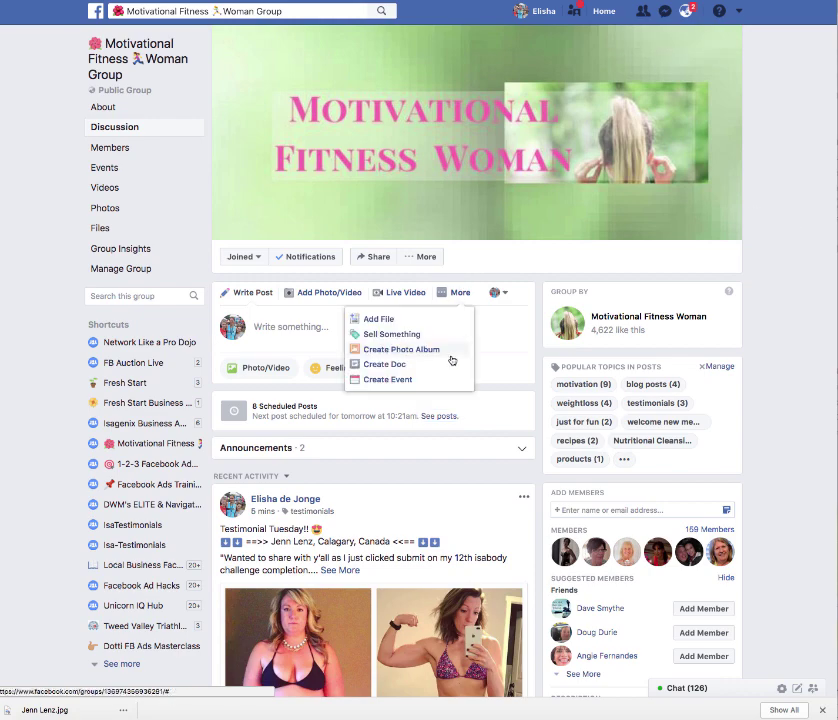
click(510, 449)
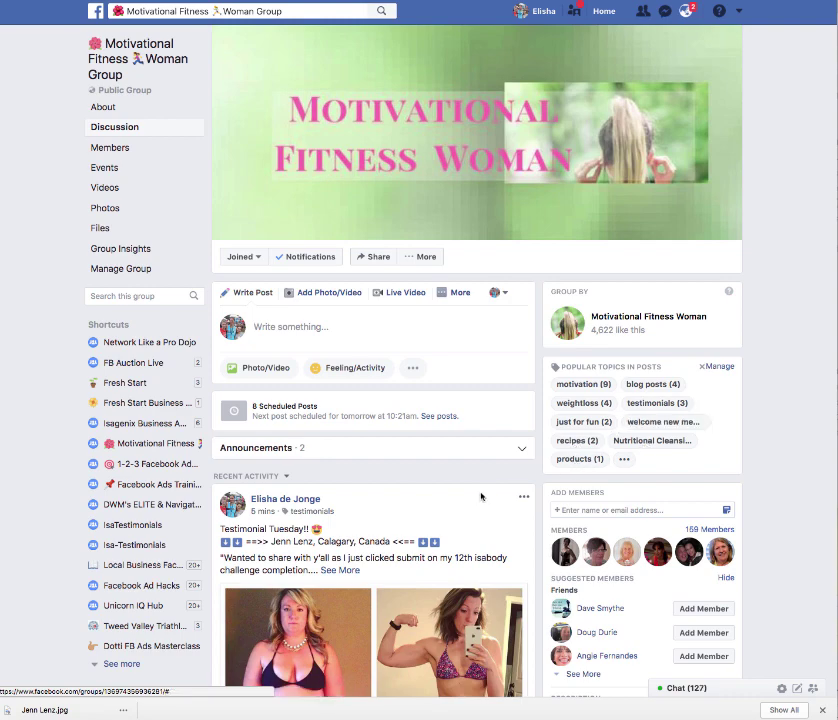
- Examine the topic labels on the most recent posts in the group's discussion feed
scroll(480, 496, down, 5)
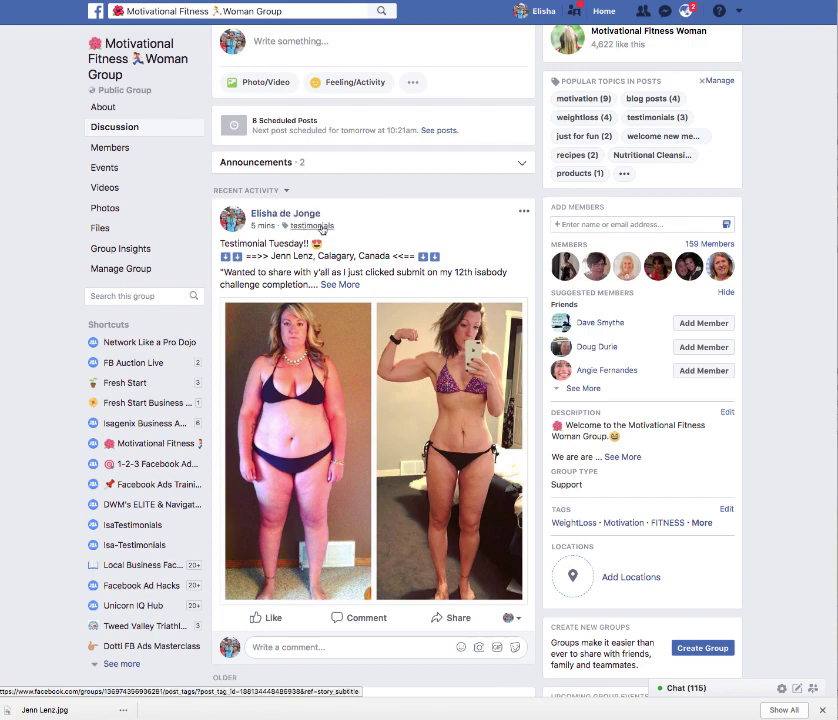
scroll(437, 410, down, 5)
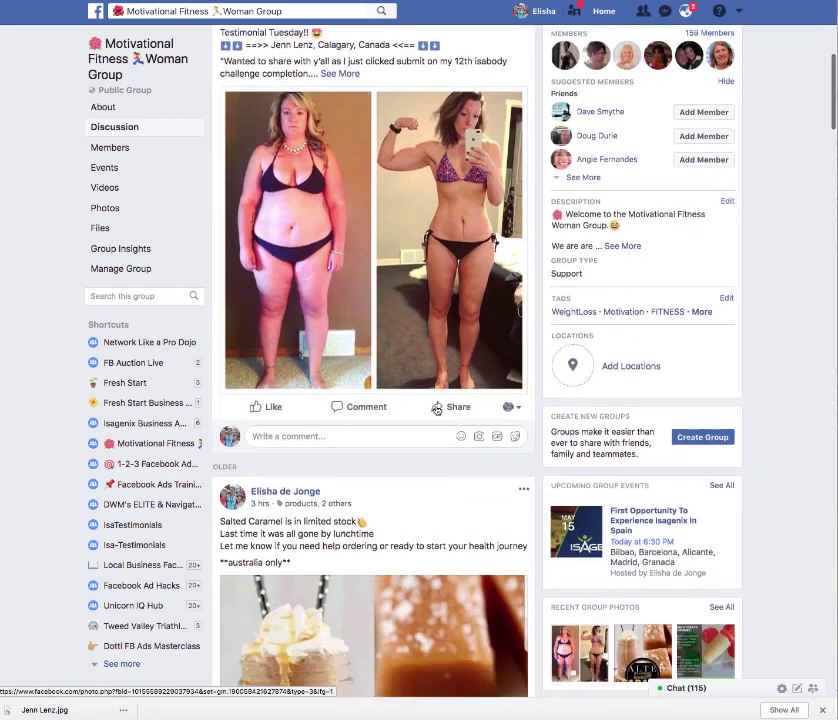
scroll(437, 410, down, 1)
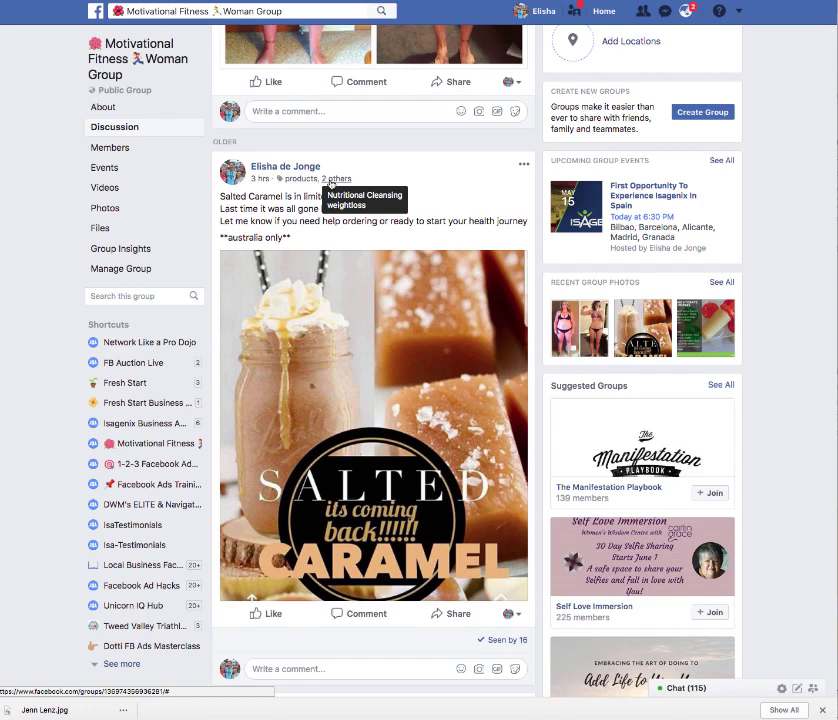
scroll(470, 181, up, 5)
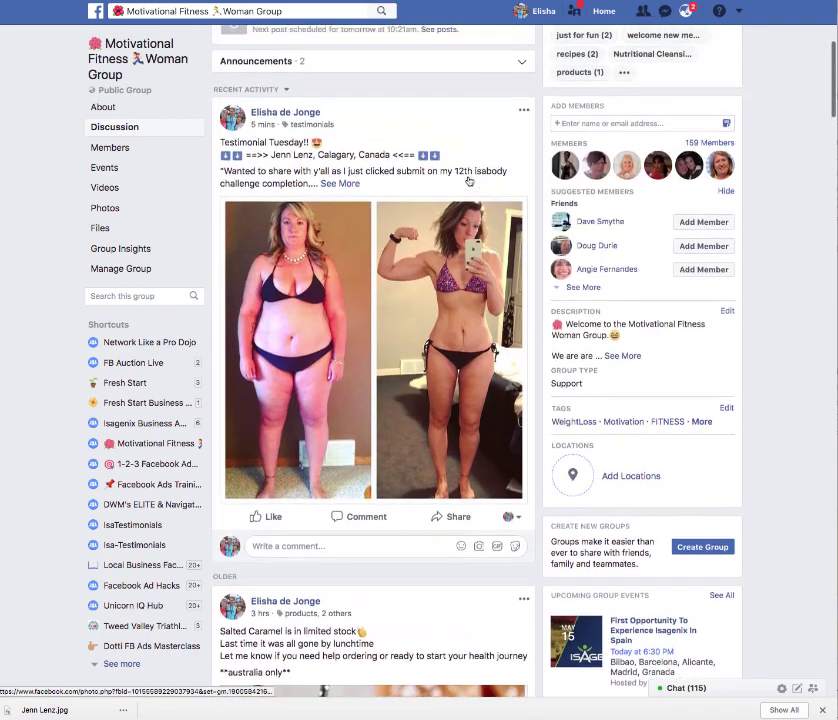
scroll(469, 181, up, 2)
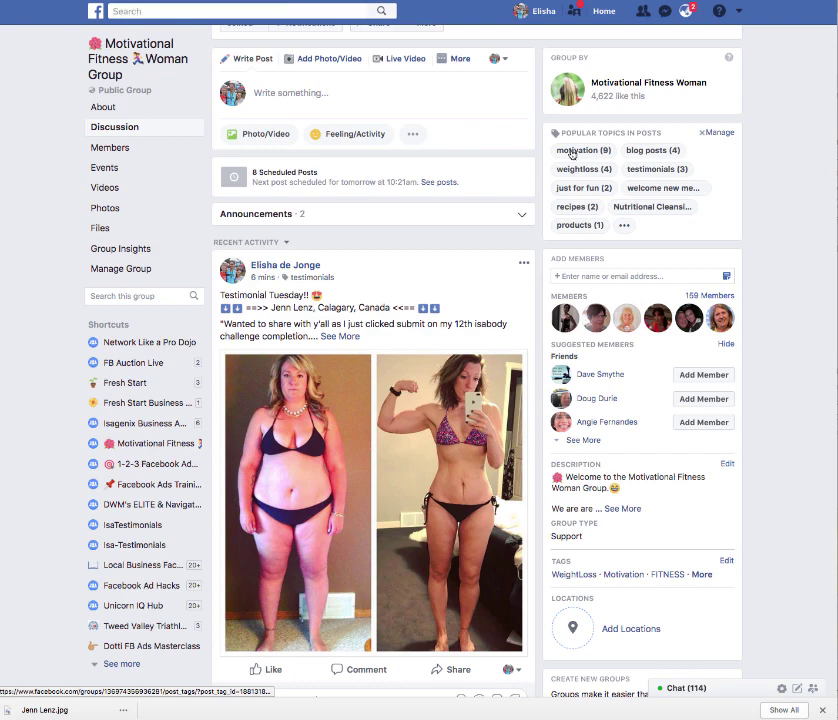
- Show the group's posts filed under the motivation topic and look through them
click(576, 150)
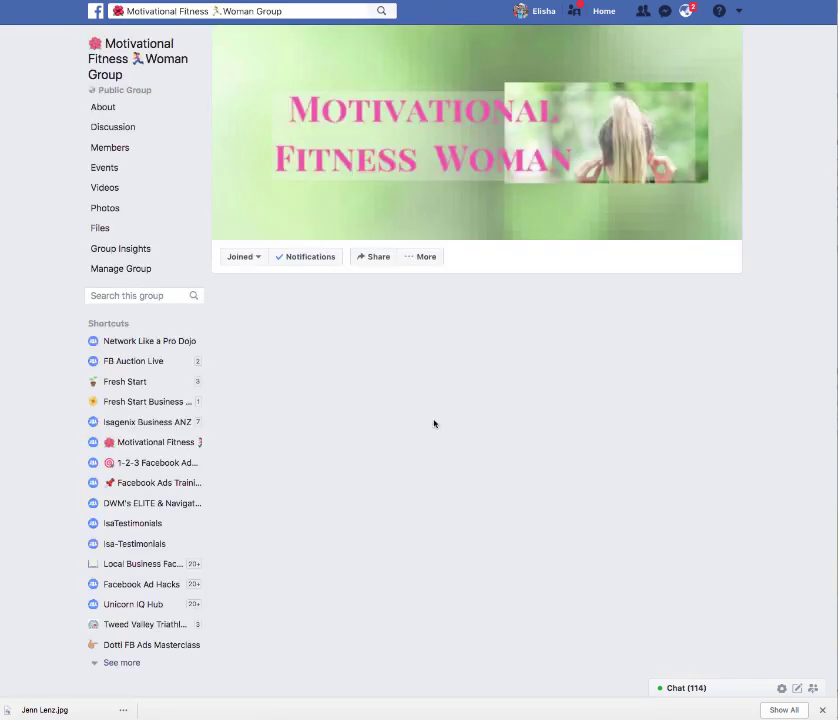
scroll(429, 426, down, 2)
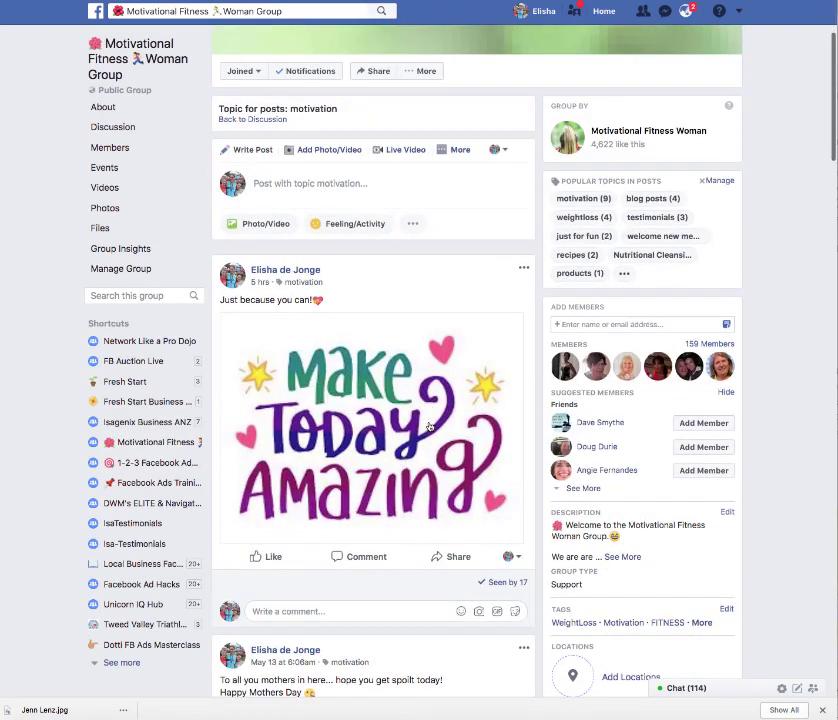
scroll(429, 426, down, 4)
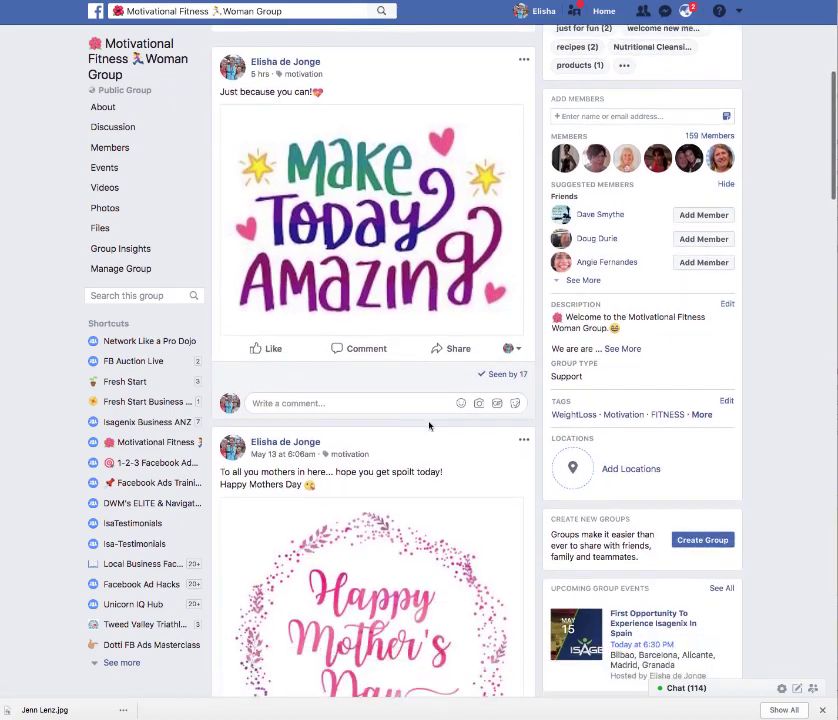
scroll(429, 426, down, 5)
scroll(429, 426, up, 9)
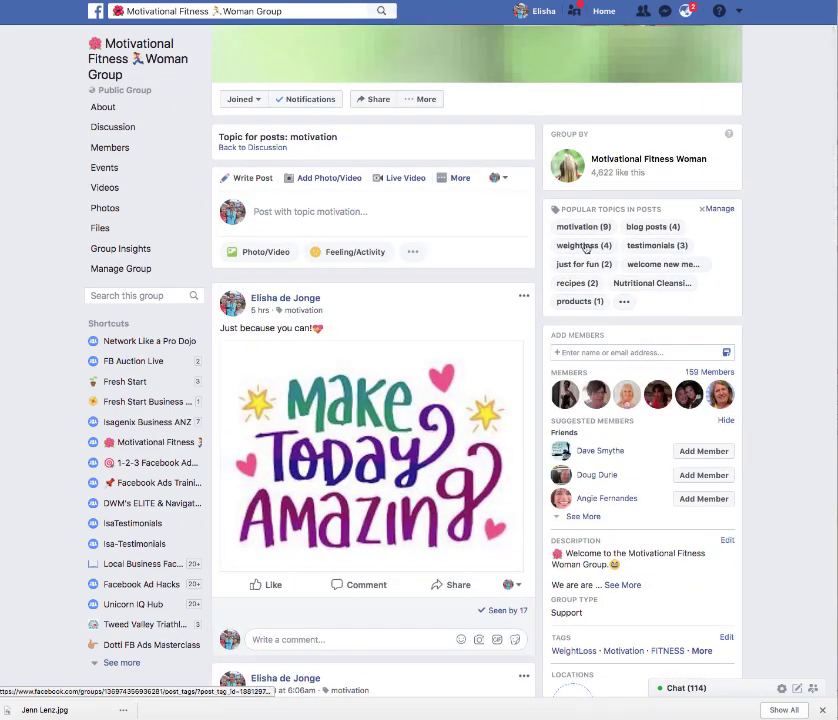
- View the group's posts filed under the weightloss topic, followed by those under the recipes topic
click(587, 247)
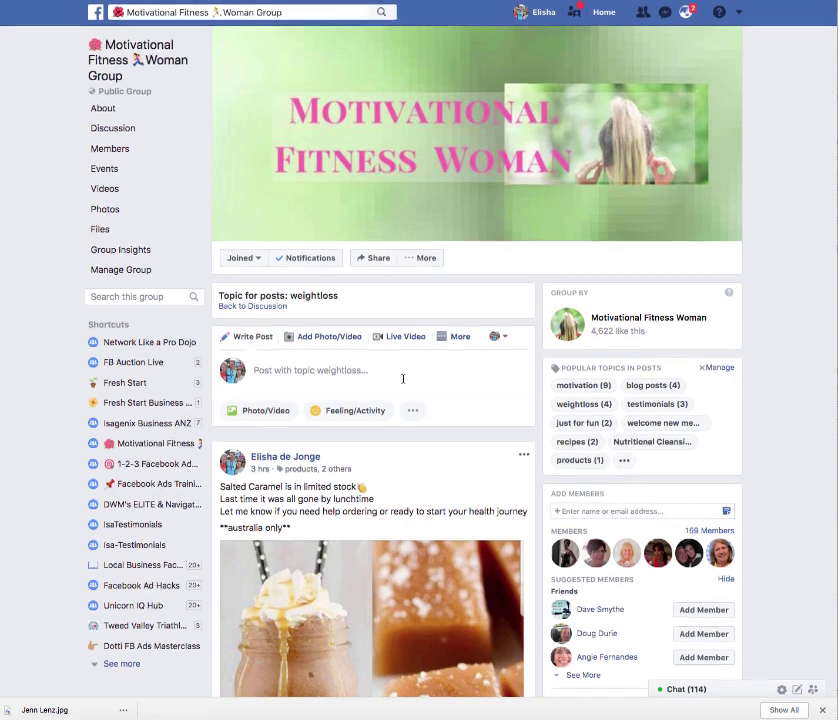
scroll(403, 378, down, 3)
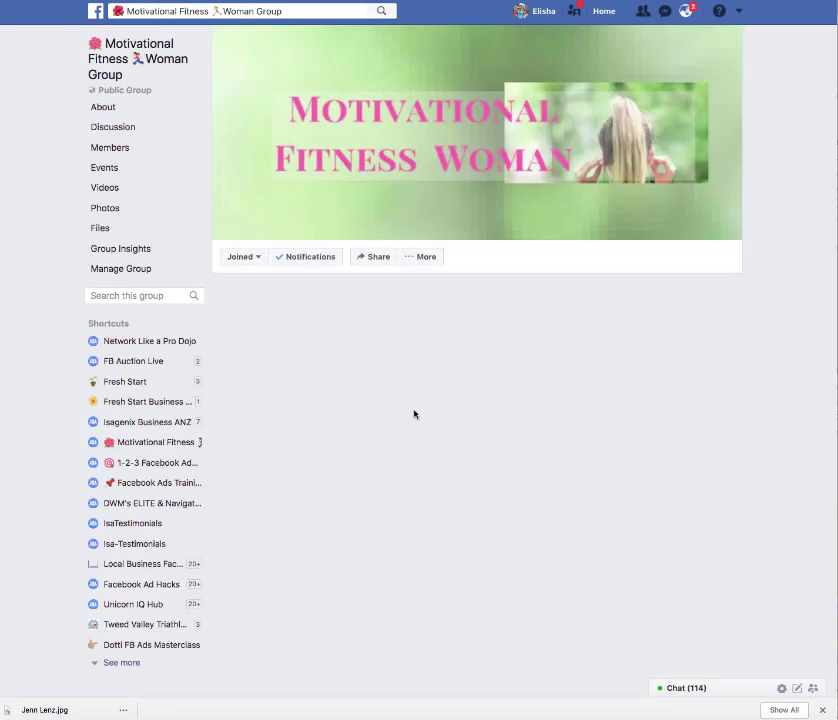
scroll(414, 414, down, 3)
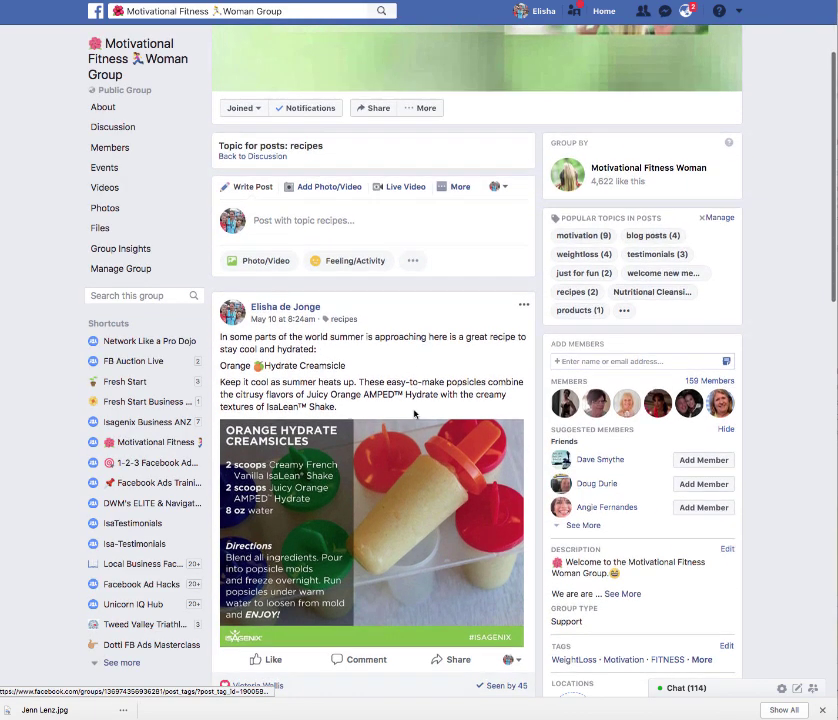
scroll(414, 414, down, 3)
scroll(414, 414, up, 5)
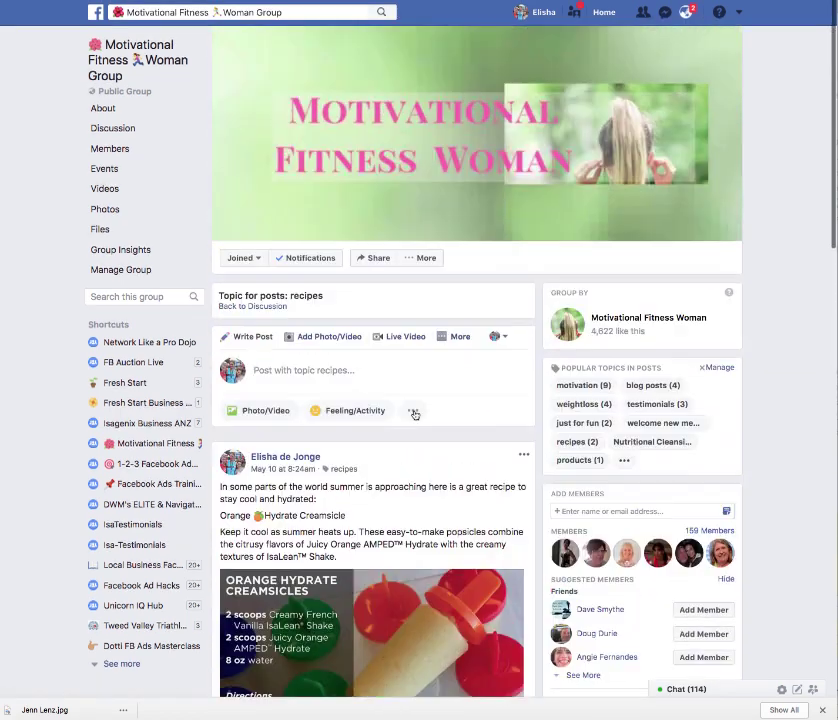
- Return to the group's full discussion feed and look through the posts for one without a topic
click(107, 127)
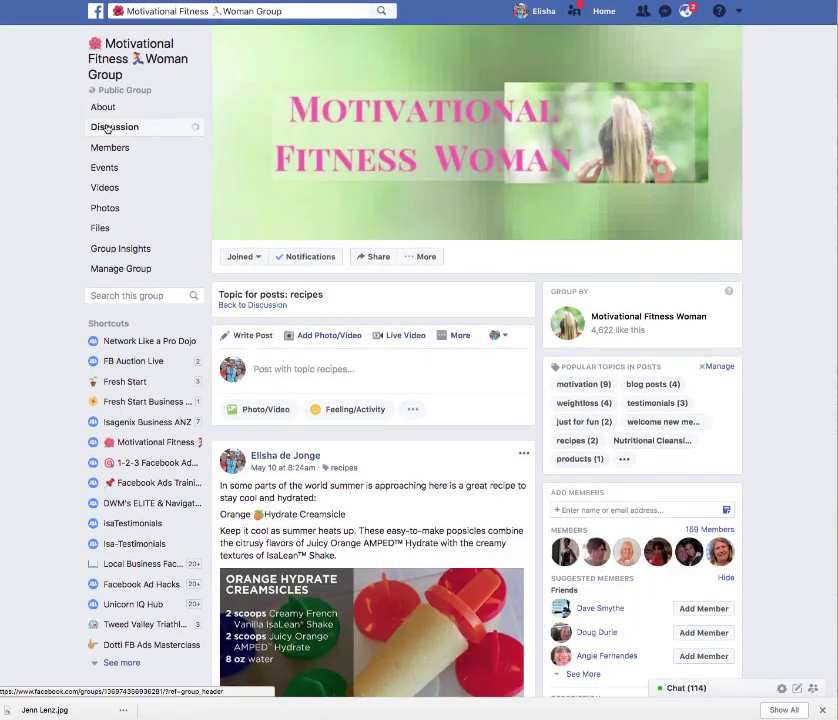
scroll(385, 462, down, 3)
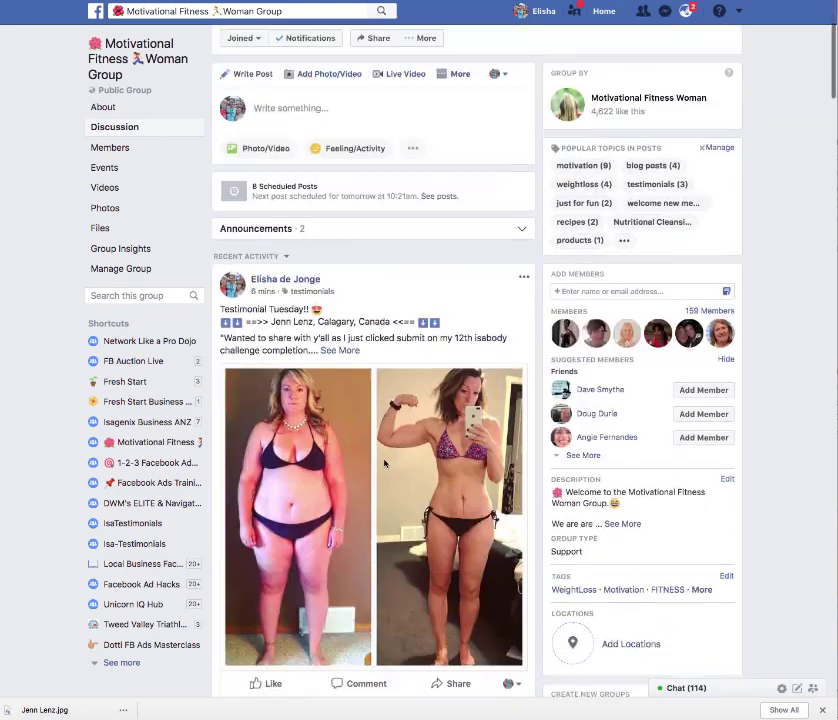
scroll(384, 462, down, 10)
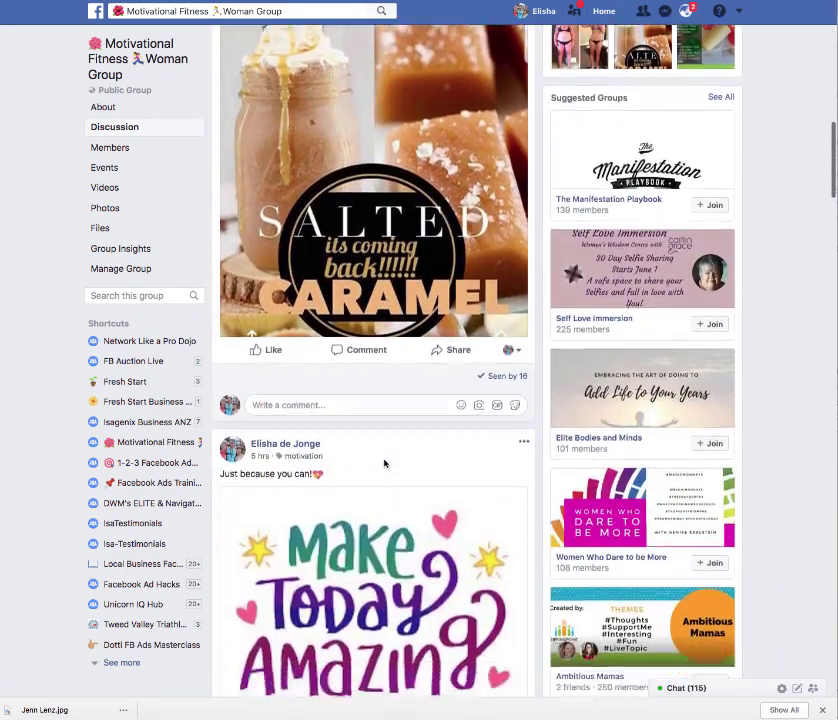
scroll(384, 462, down, 5)
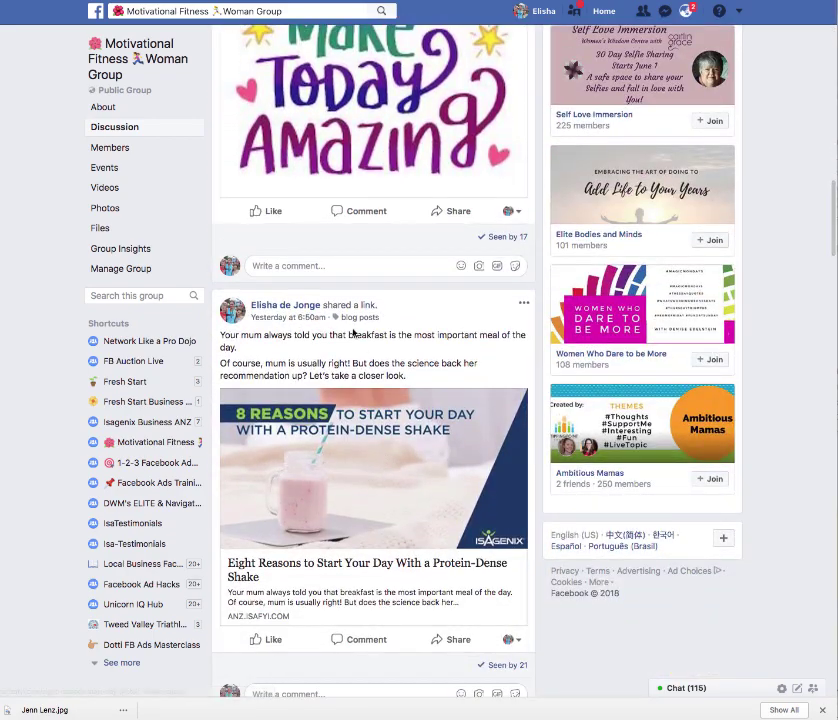
scroll(382, 346, down, 4)
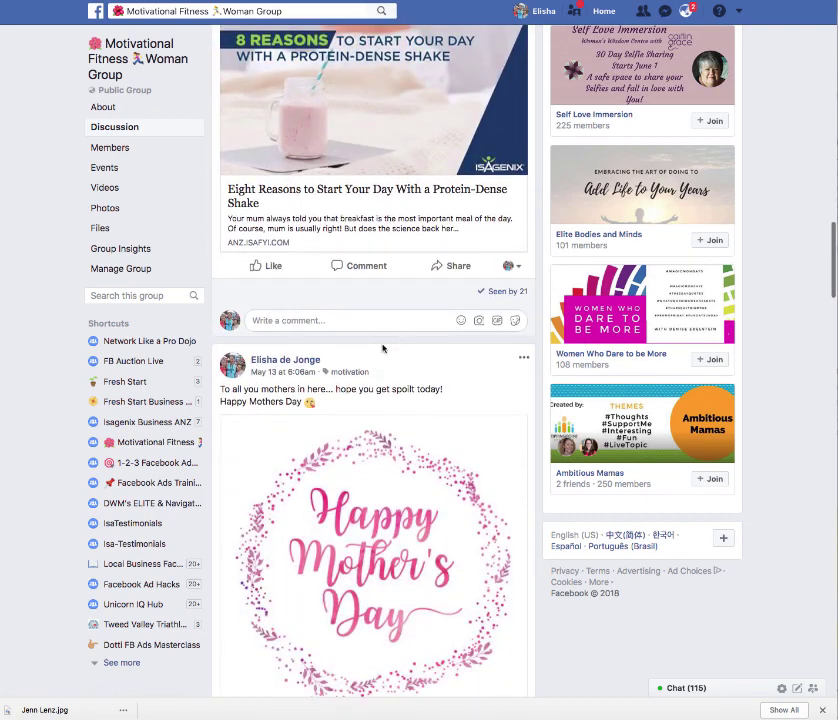
scroll(382, 346, down, 6)
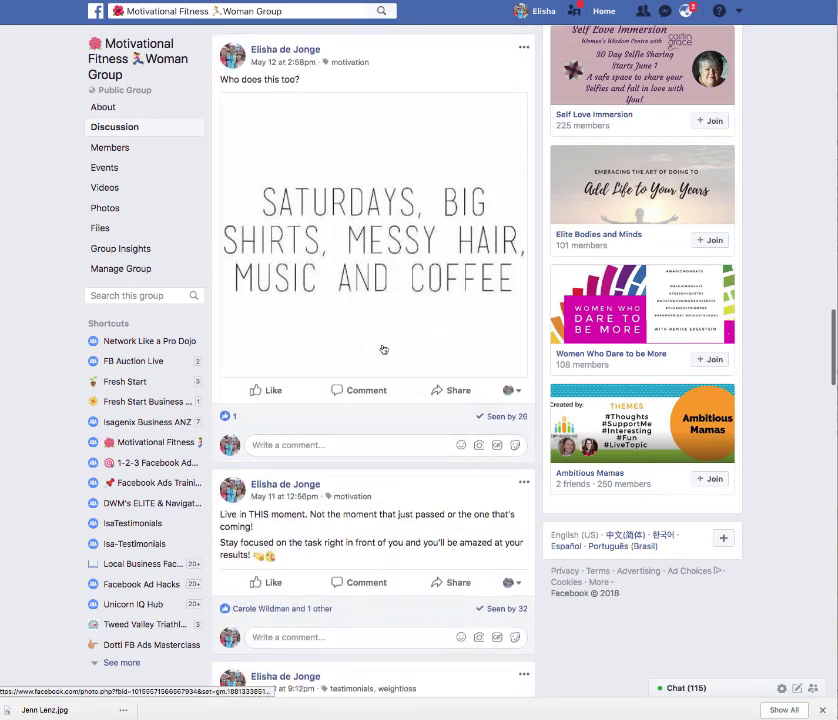
scroll(383, 349, down, 4)
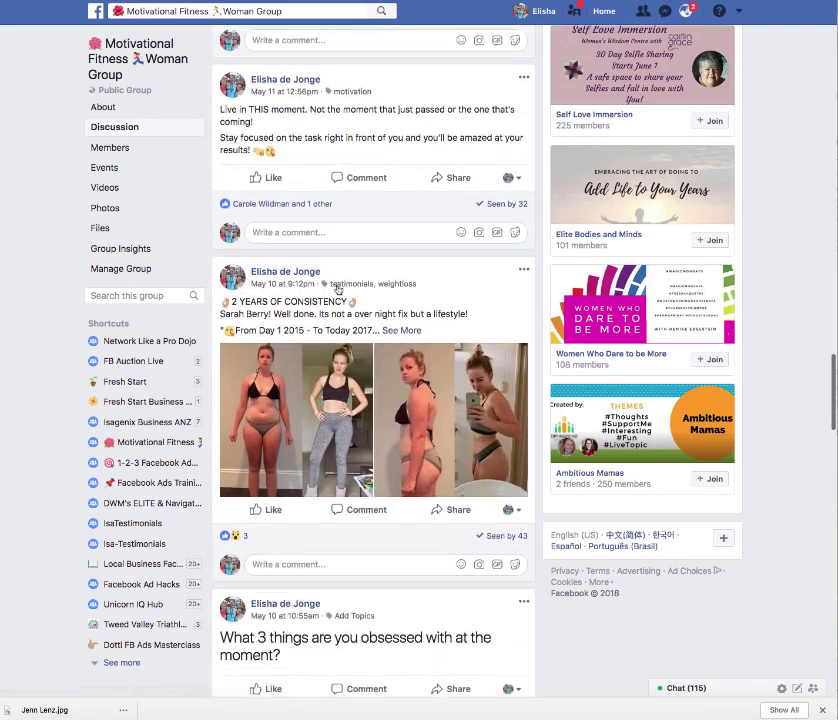
scroll(404, 300, down, 5)
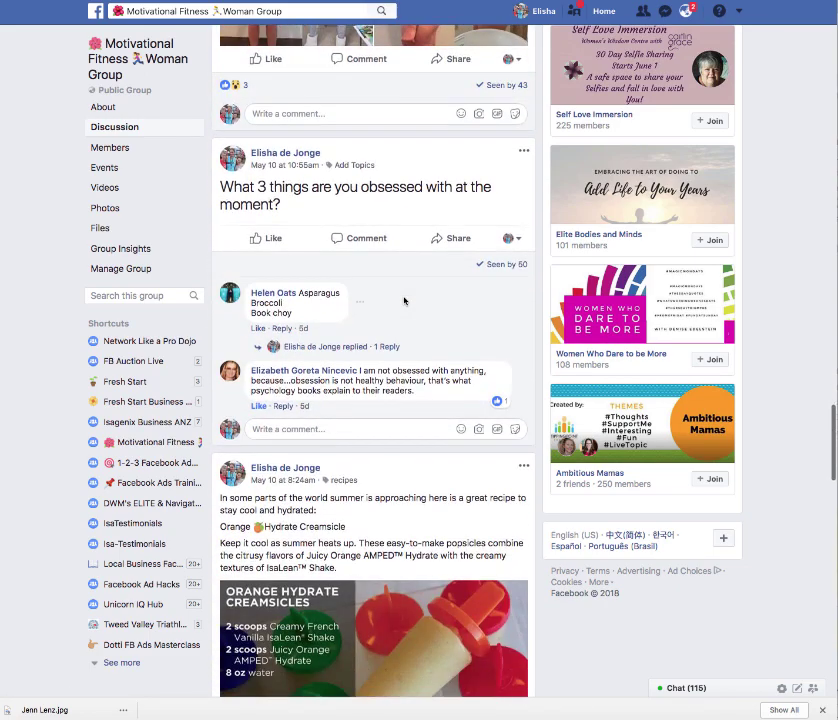
scroll(404, 300, up, 1)
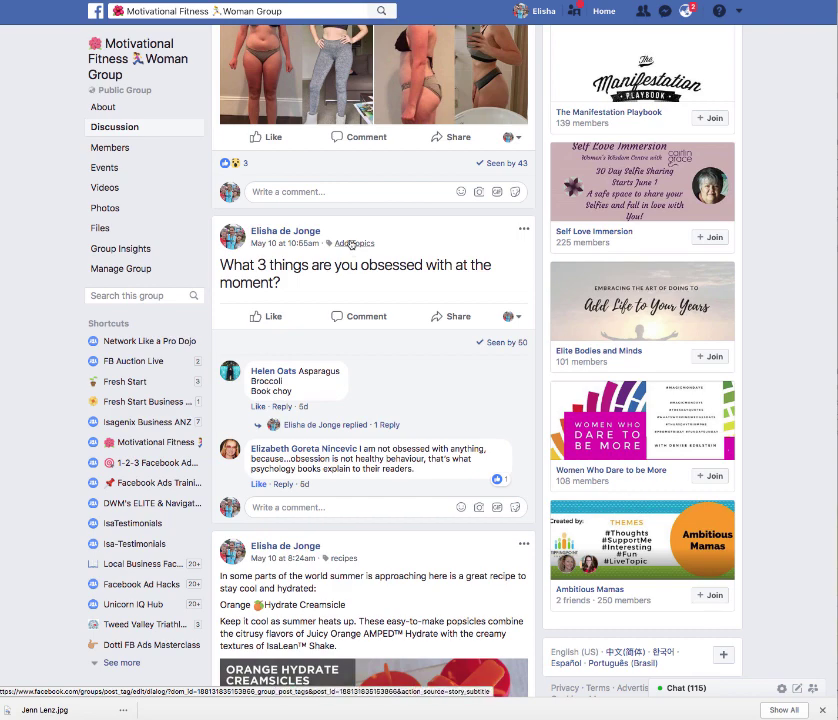
- Add the existing motivation topic to the "What 3 things are you obsessed with at the moment?" post and save it
click(350, 245)
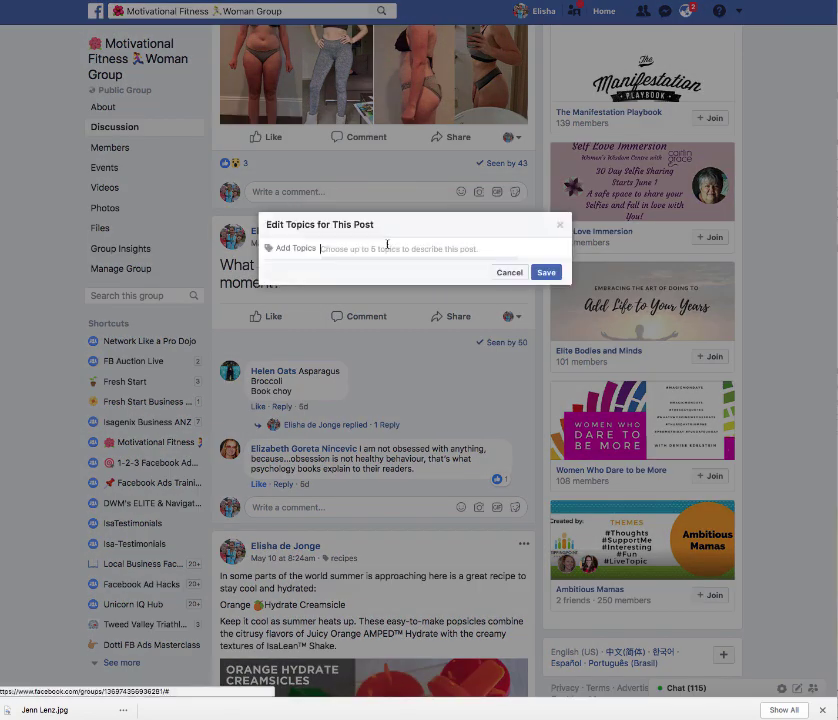
click(387, 244)
text(mo)
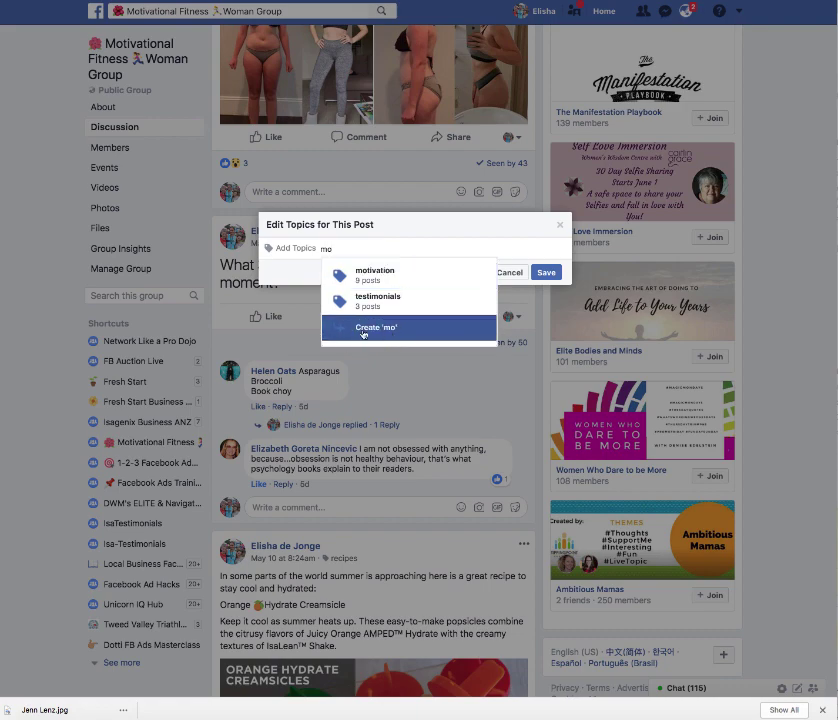
click(375, 271)
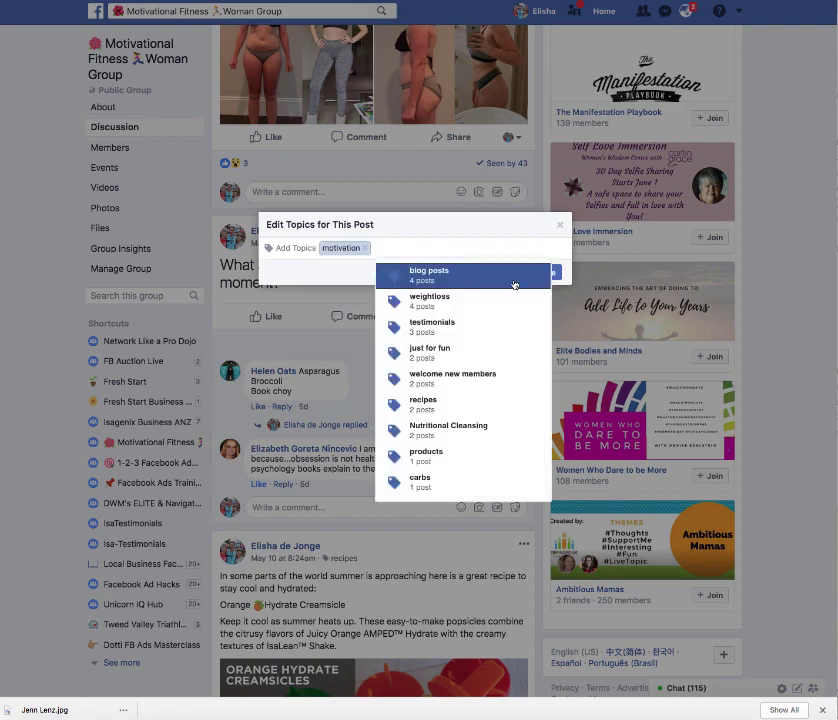
click(554, 274)
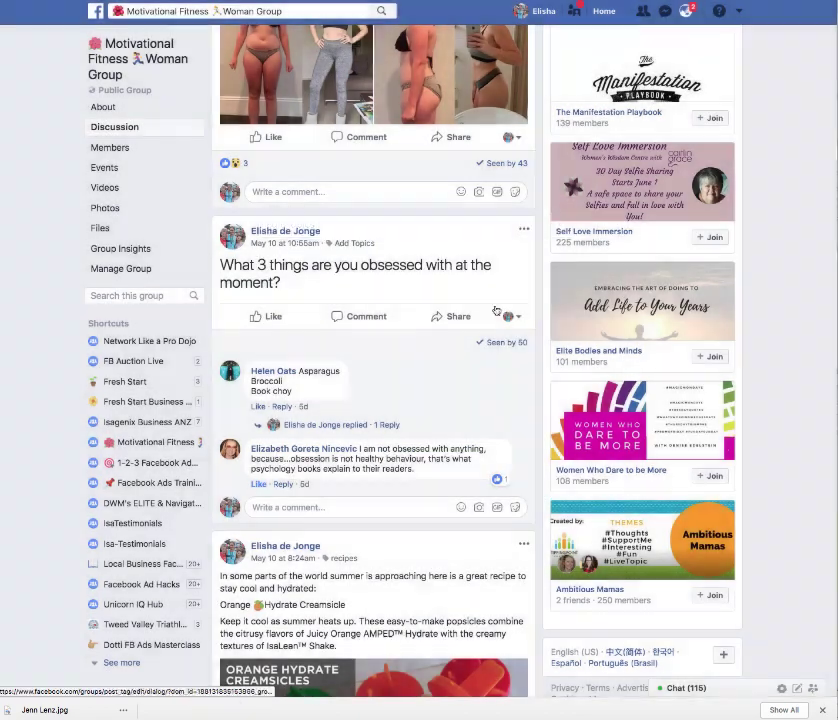
- Examine the topic labels on the older posts further down the discussion feed, back to late April
scroll(449, 396, down, 2)
scroll(449, 396, down, 8)
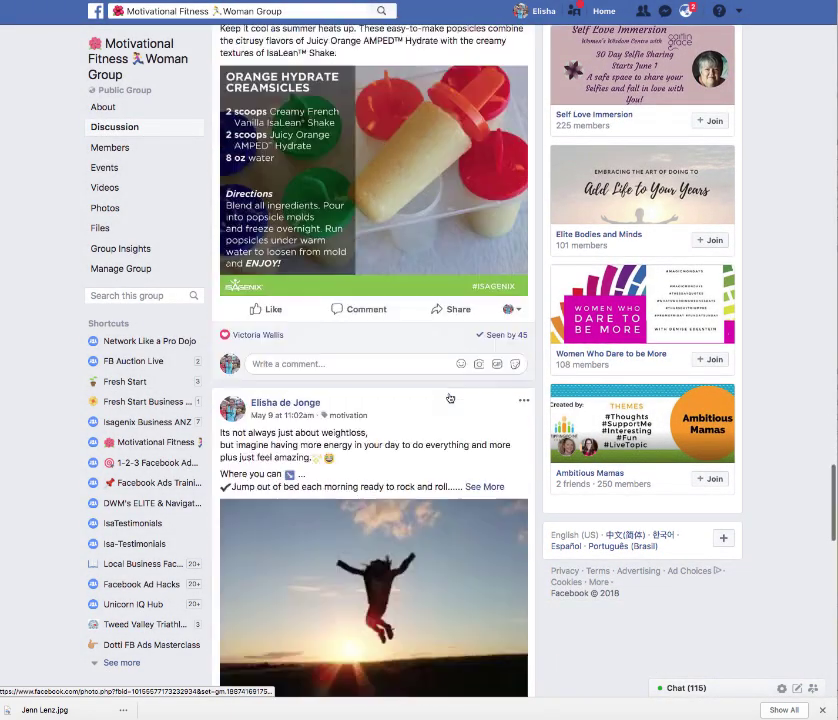
scroll(449, 393, down, 5)
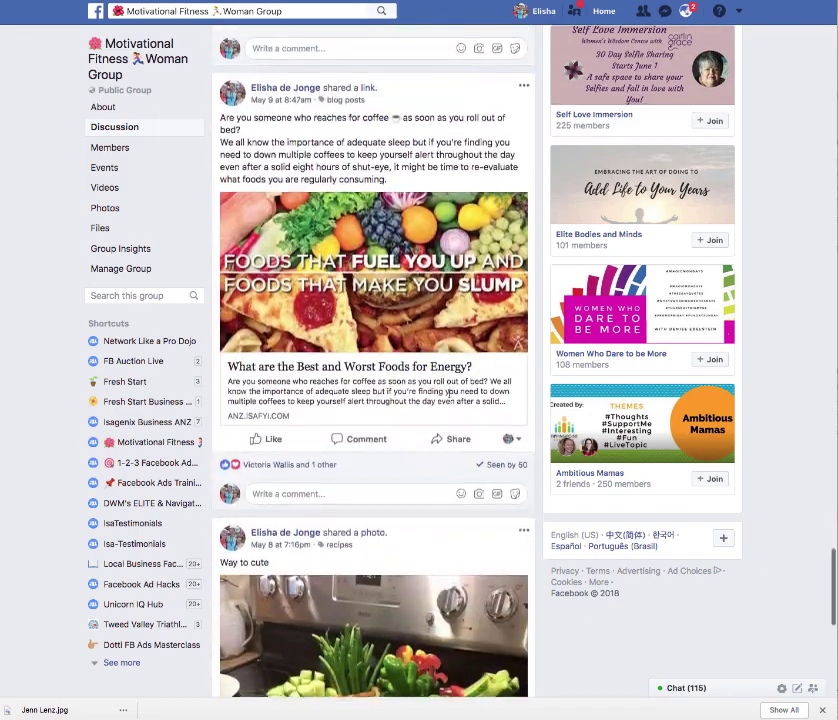
scroll(449, 393, down, 6)
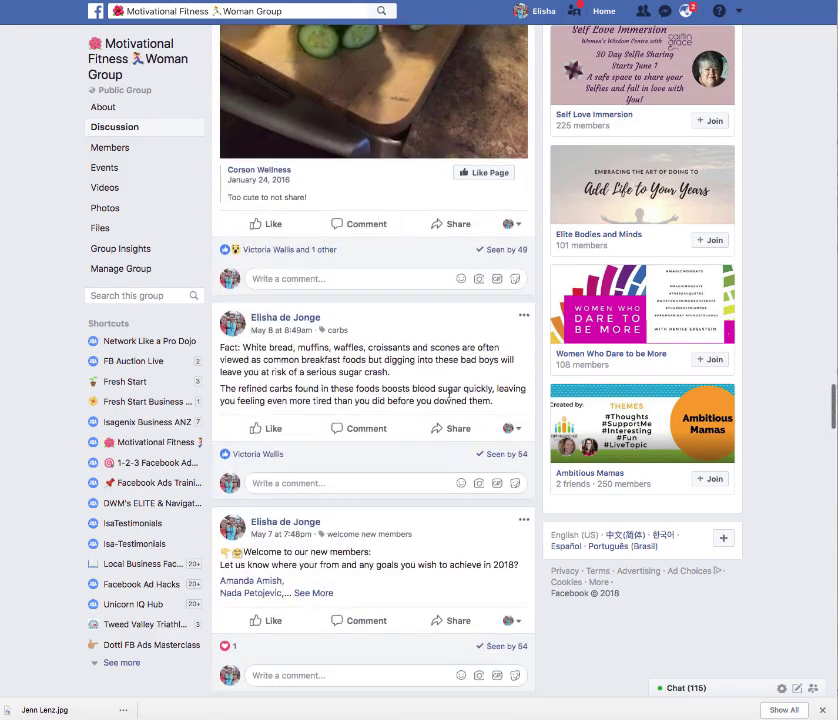
scroll(449, 395, down, 6)
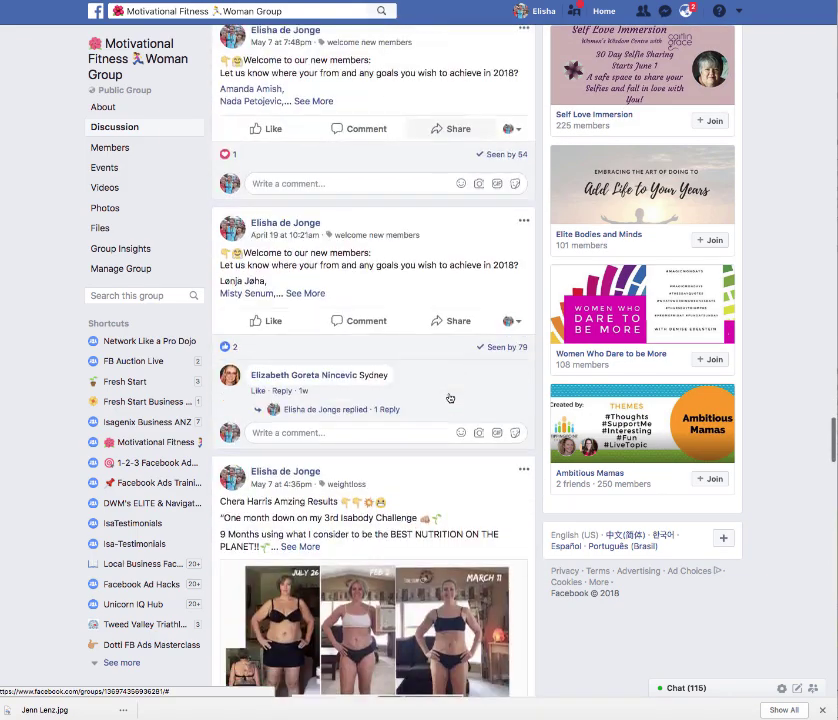
scroll(449, 398, down, 8)
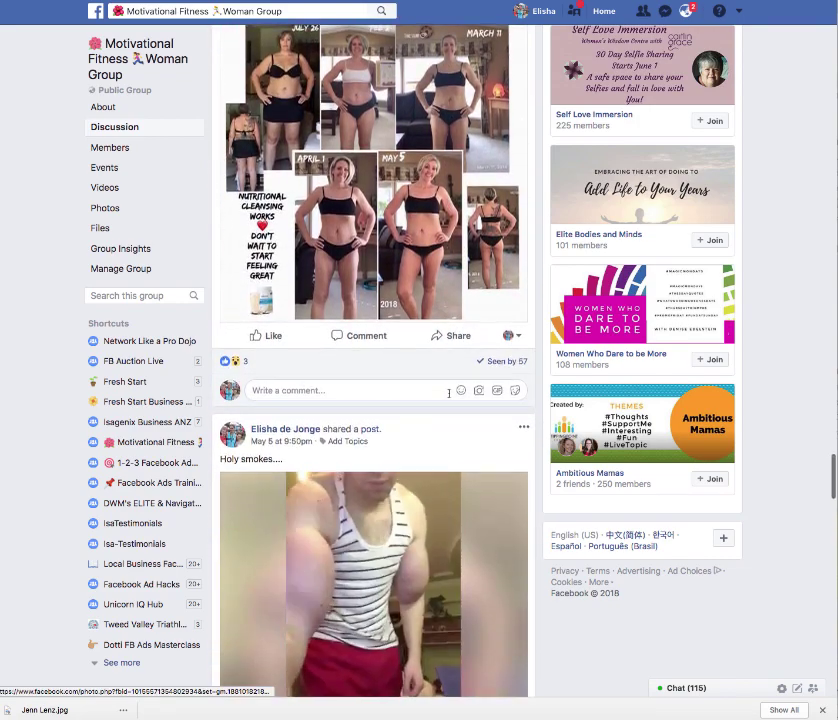
scroll(449, 393, down, 7)
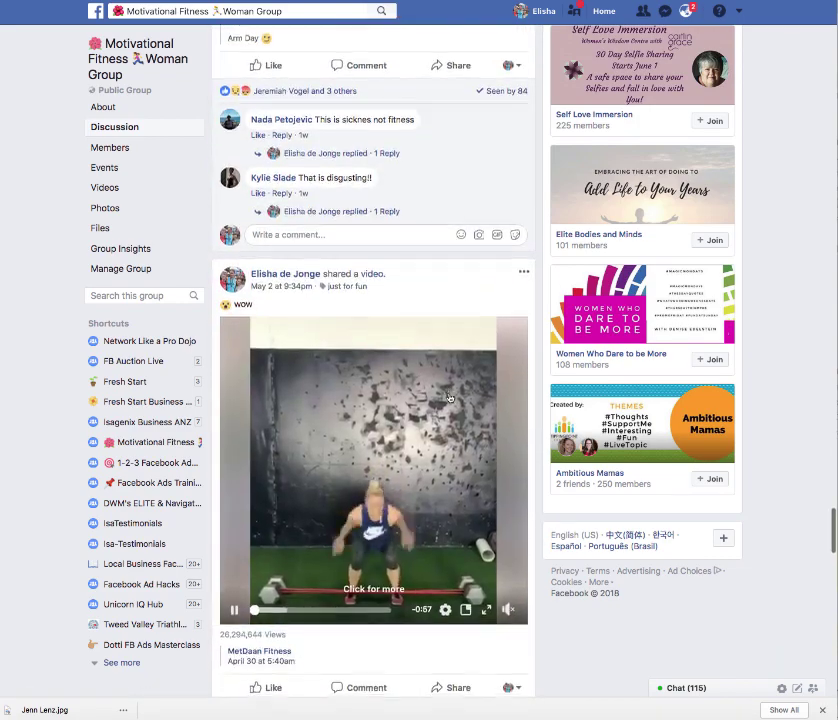
scroll(449, 397, down, 7)
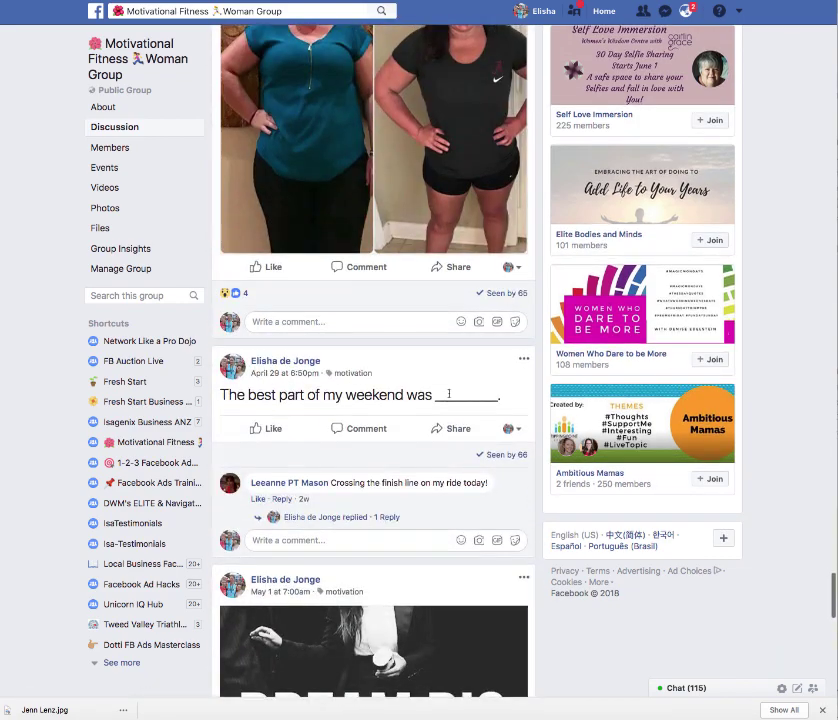
- Find the April 26 "INTERMITTENT FASTING" post without a topic and enter a new health topic for it
scroll(449, 395, down, 8)
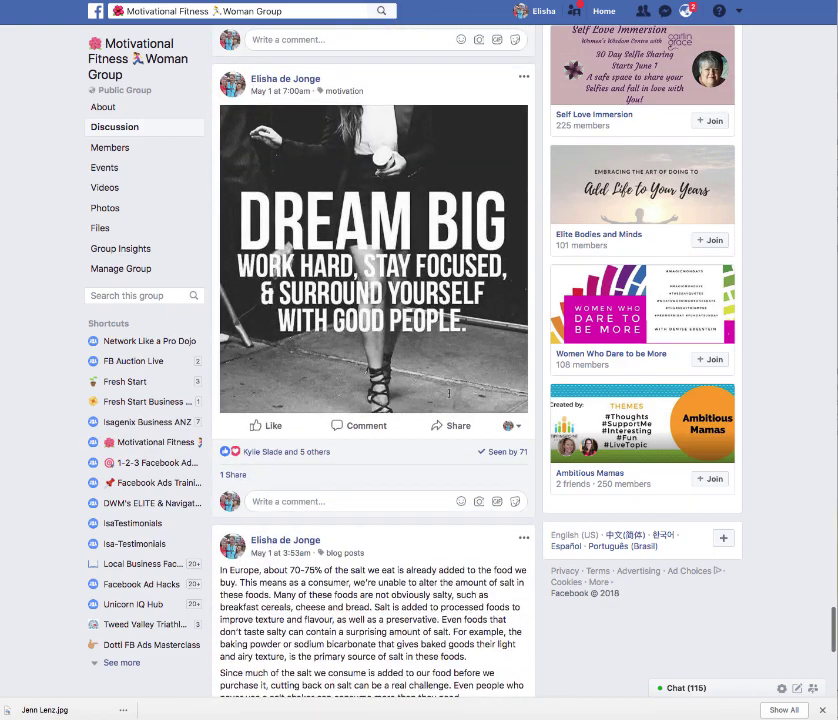
scroll(449, 393, down, 11)
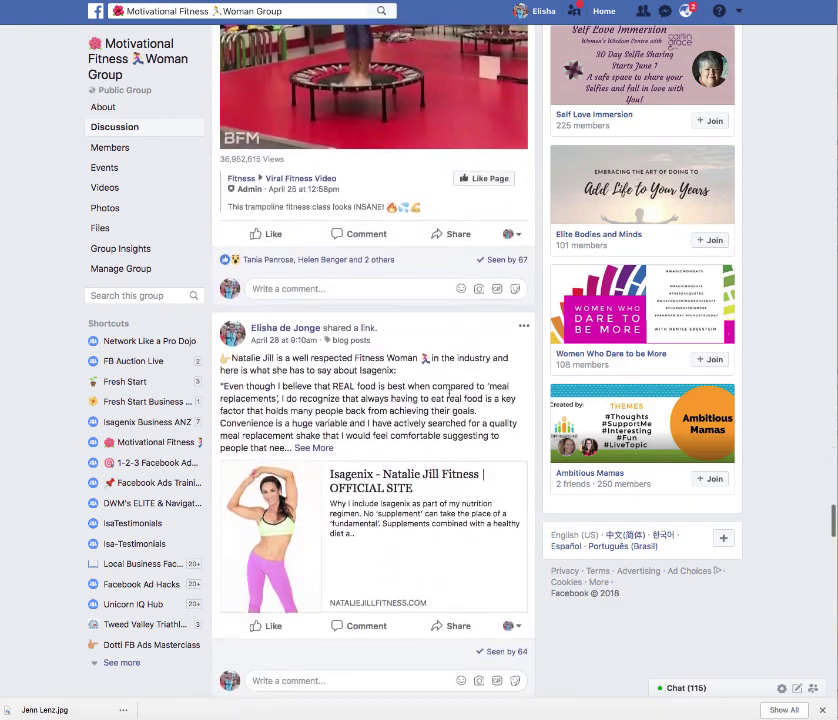
scroll(449, 393, down, 1)
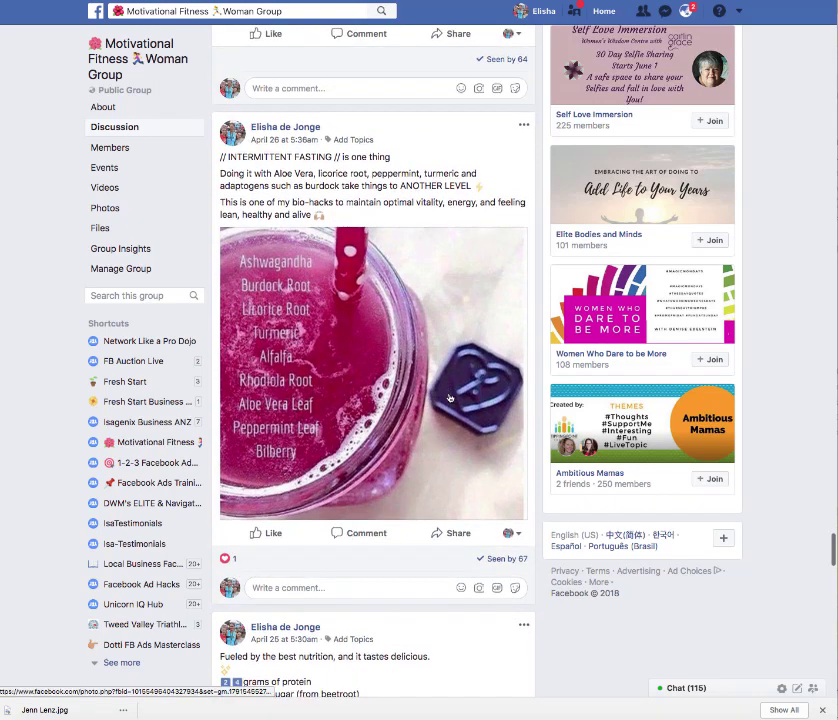
click(350, 141)
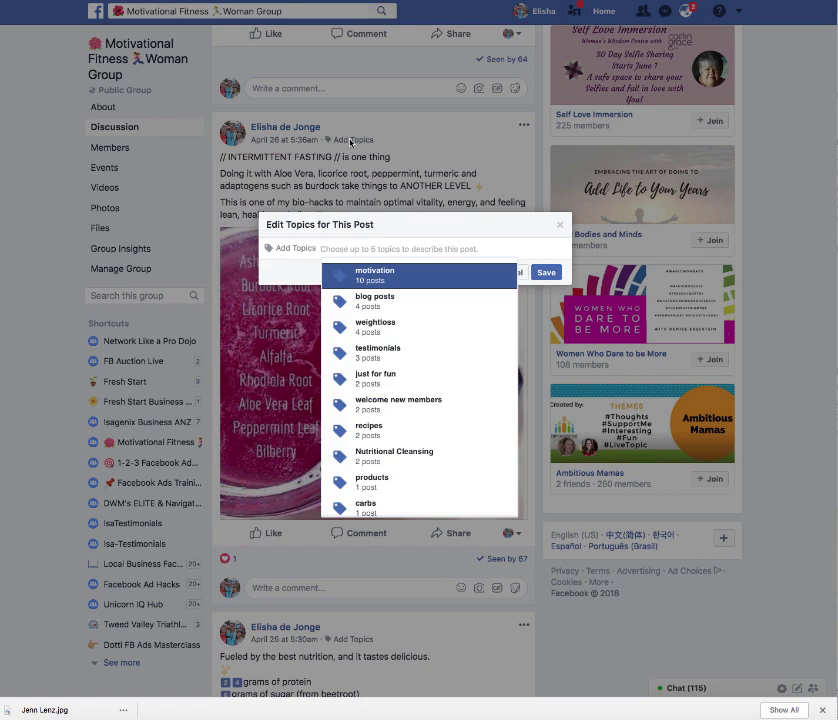
text(health)
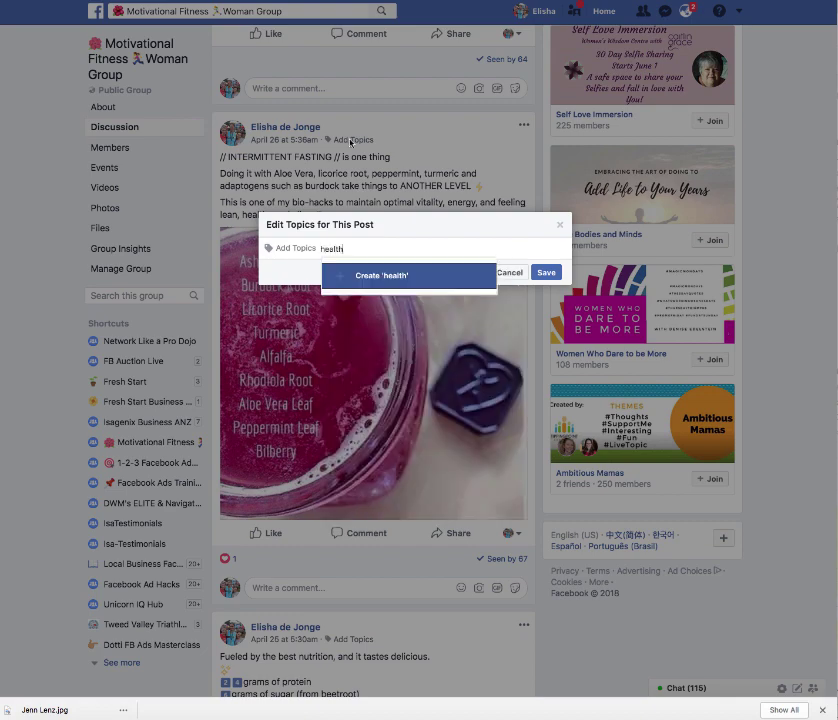
click(403, 278)
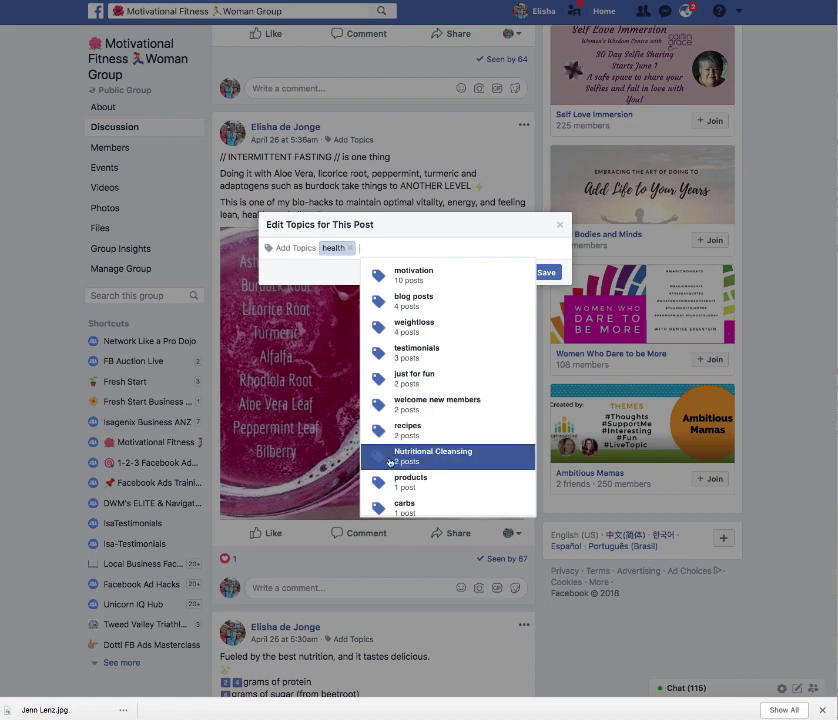
- Replace the health topic on the "INTERMITTENT FASTING" post with the existing Nutritional Cleansing topic and save it
click(424, 456)
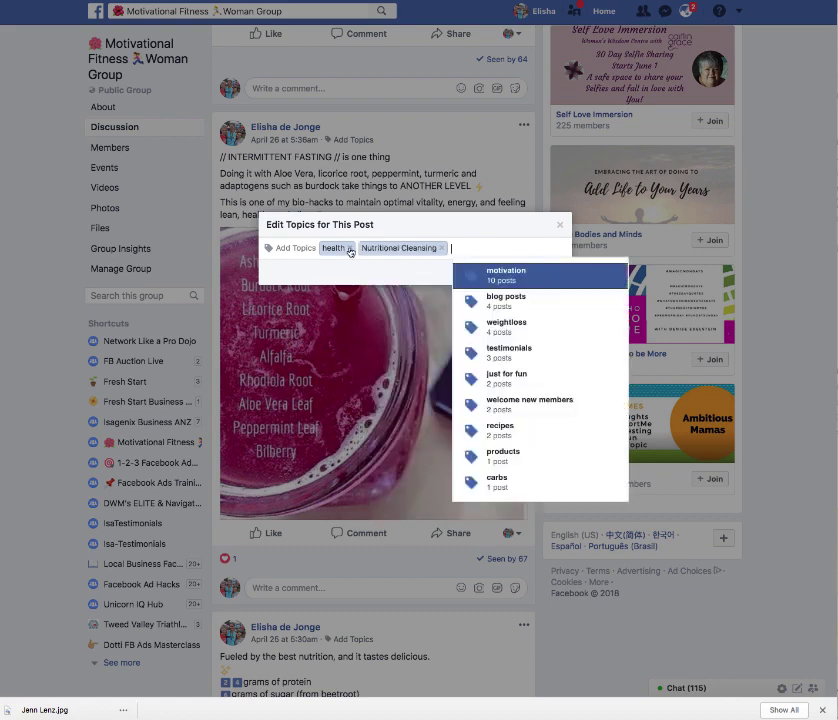
click(350, 249)
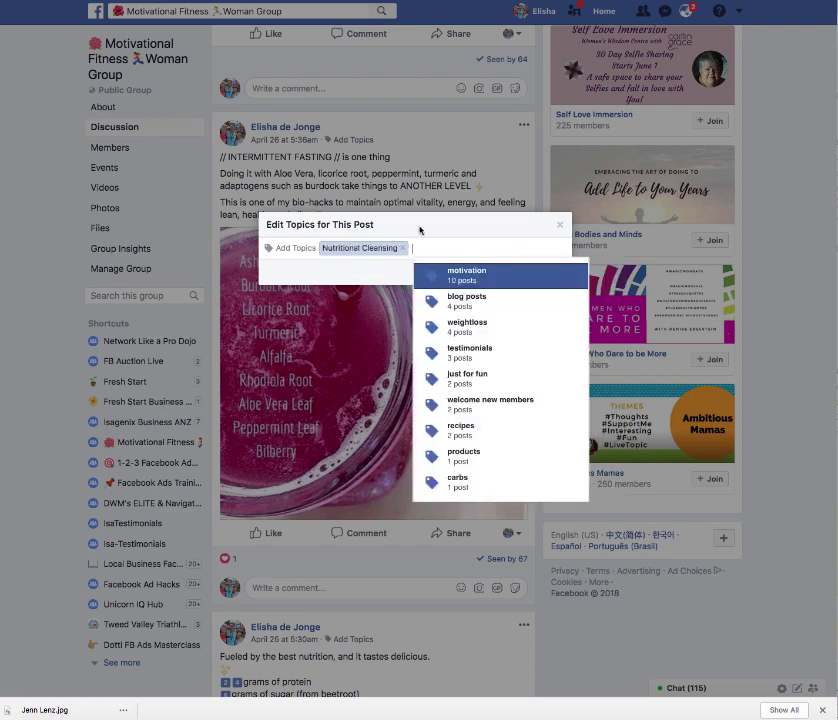
click(468, 250)
click(346, 276)
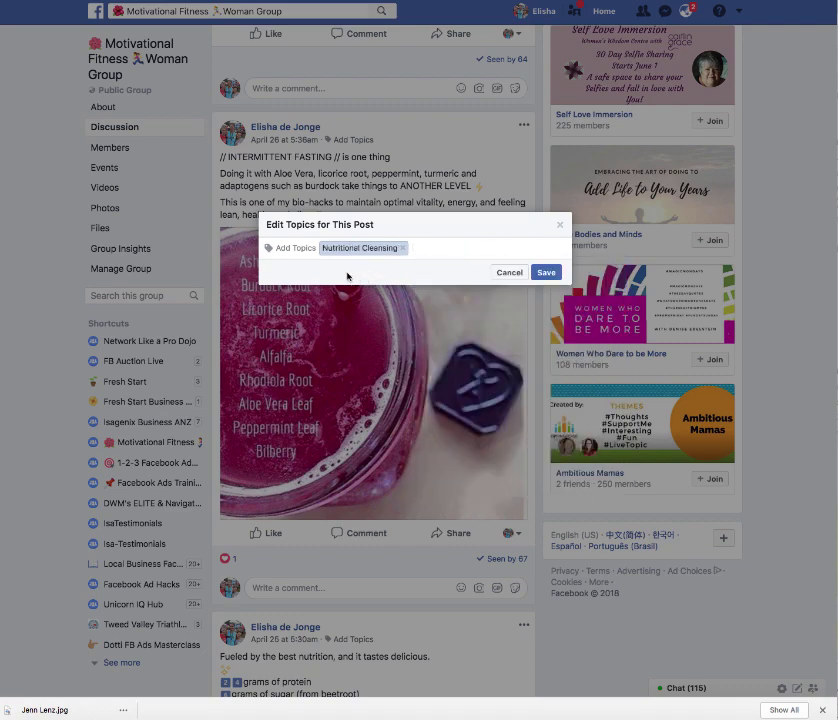
click(546, 276)
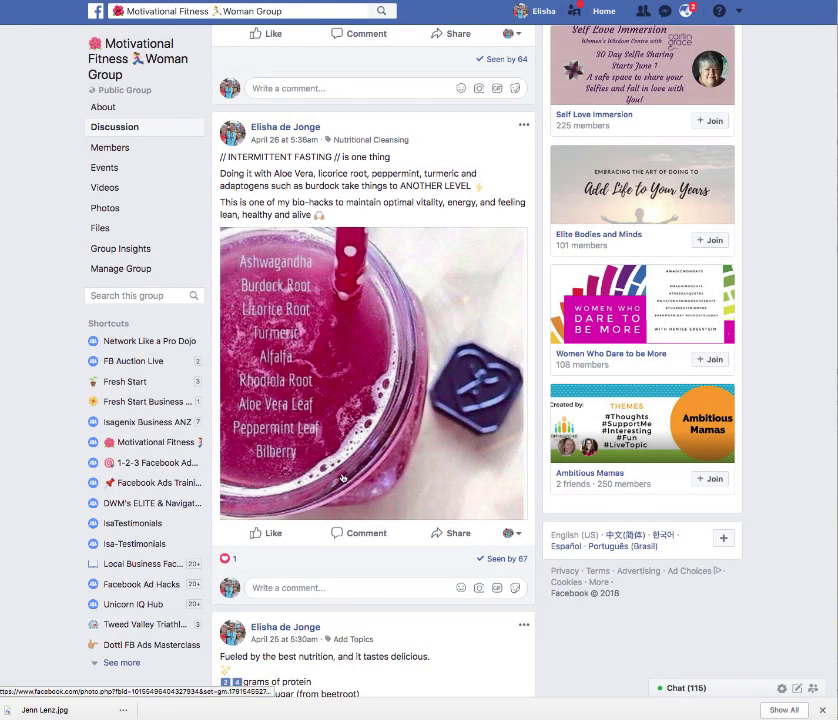
- Add the existing Nutritional Cleansing topic to the April 25 "Fueled by the best nutrition" post and save it
scroll(343, 478, down, 3)
scroll(343, 478, down, 2)
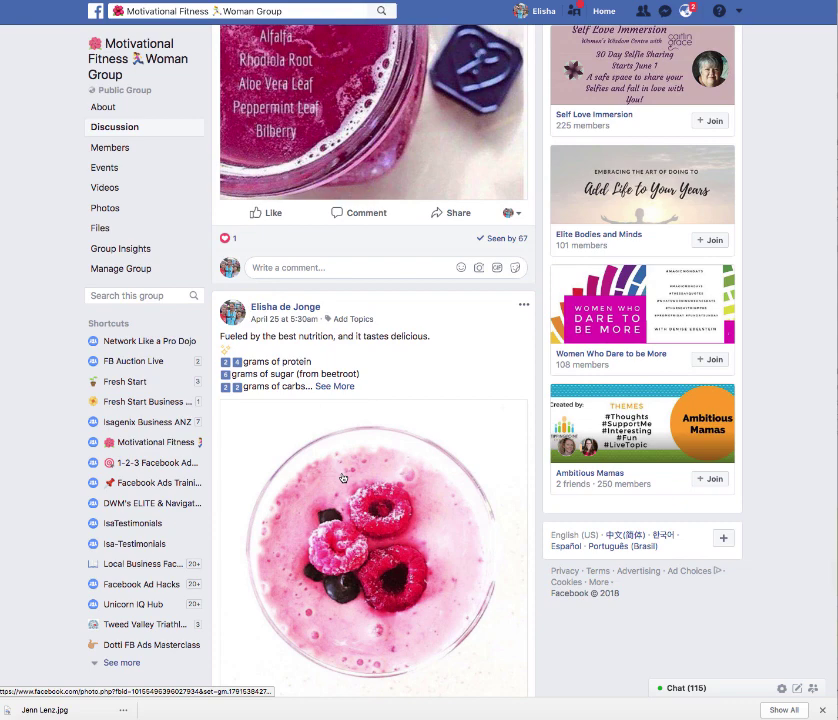
scroll(343, 478, down, 1)
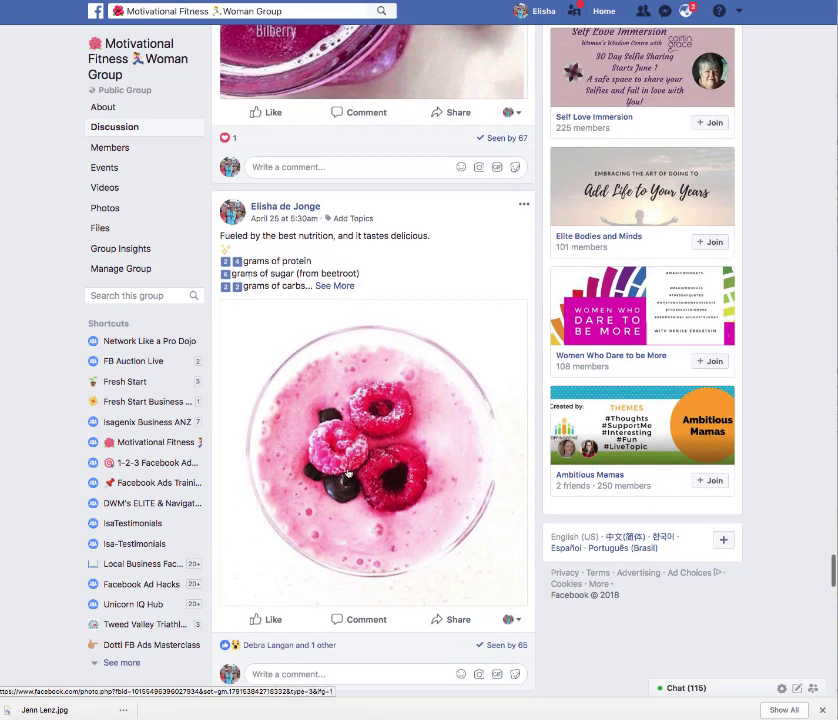
click(353, 219)
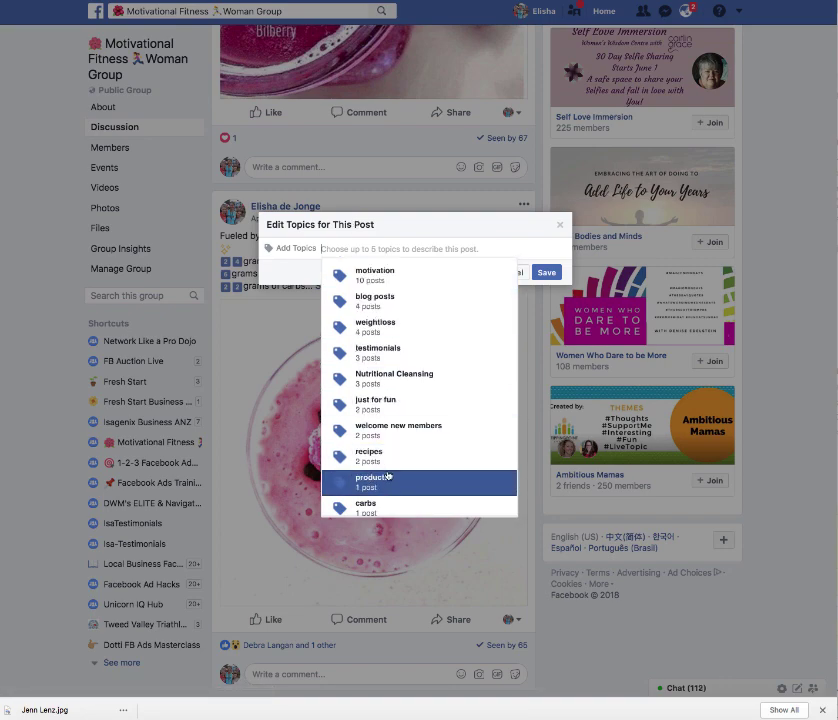
click(391, 379)
click(368, 267)
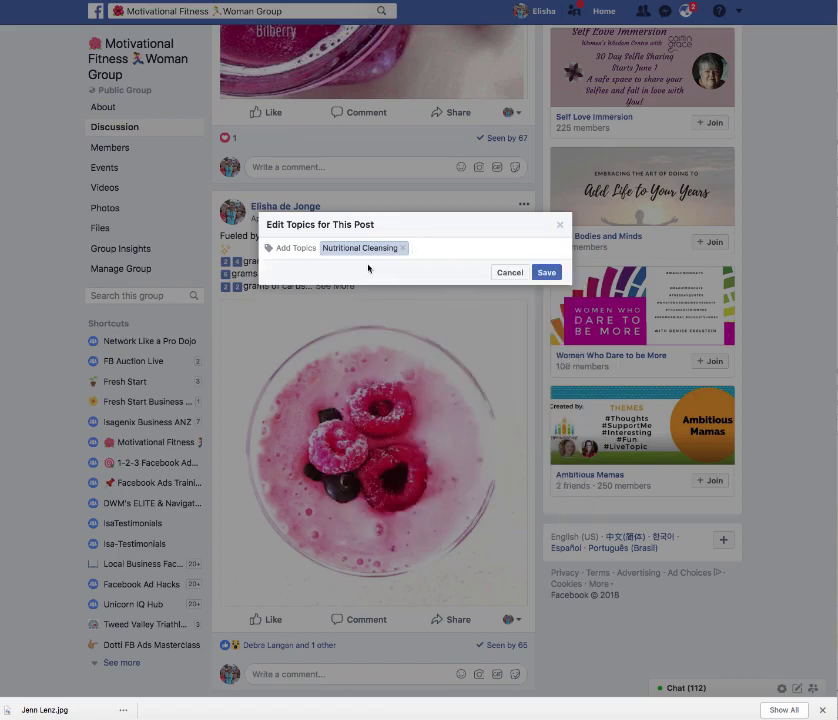
click(544, 273)
- View the group's files and check the options available for the "5 Reasons To Cleanse Besides Weightloss" doc
scroll(440, 383, up, 5)
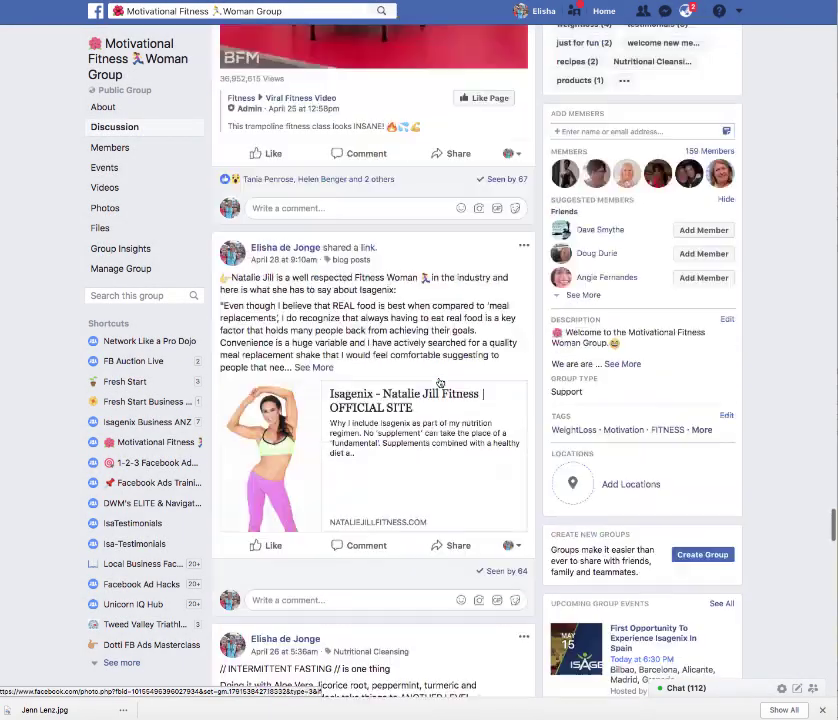
scroll(440, 383, up, 10)
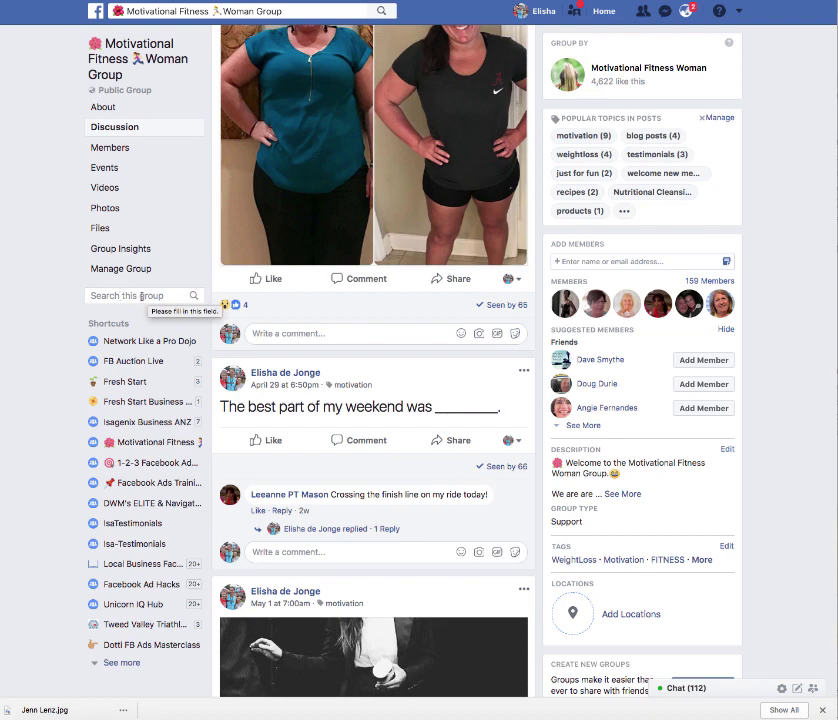
click(99, 230)
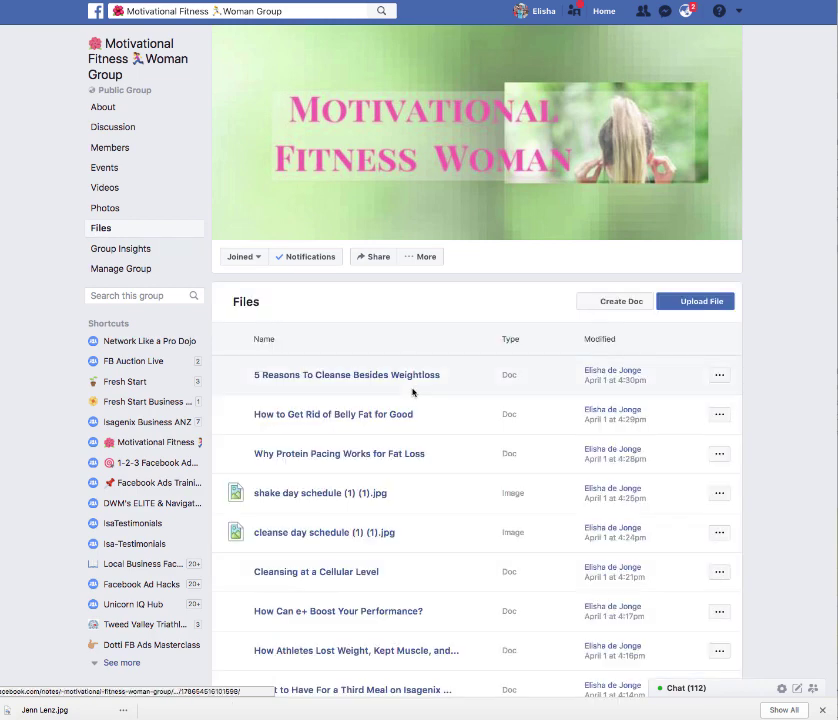
scroll(412, 392, down, 2)
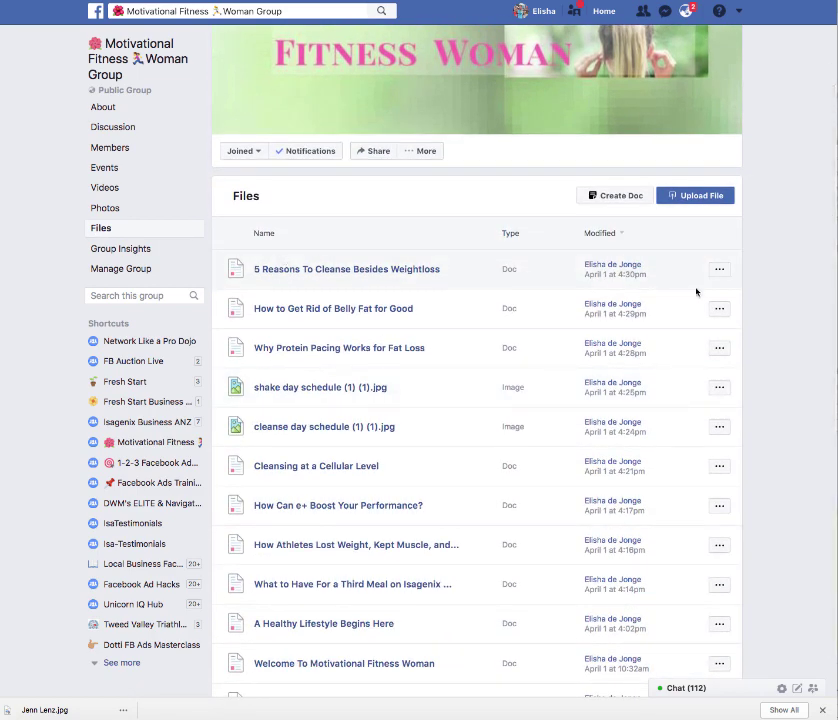
click(719, 272)
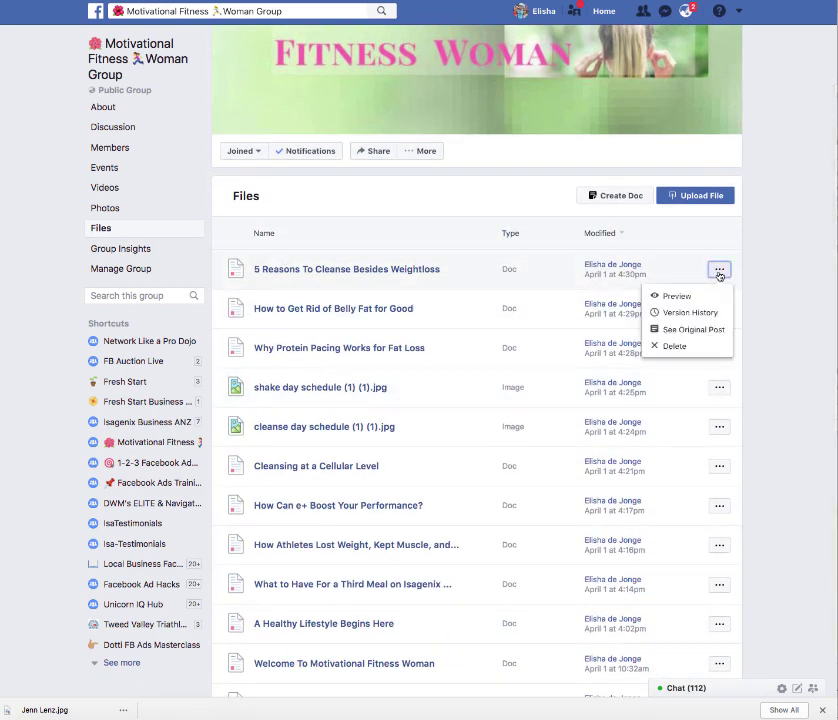
click(458, 279)
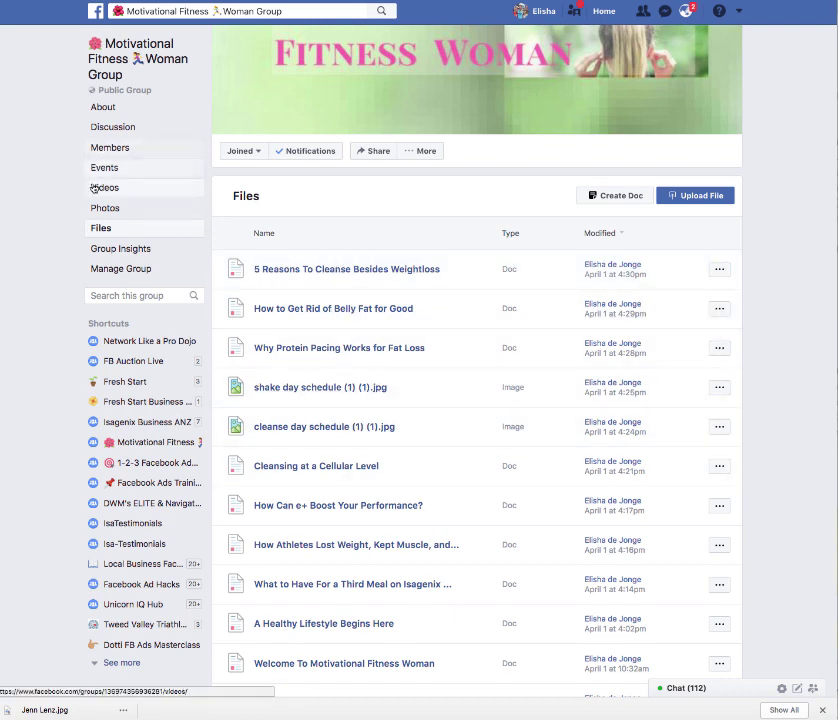
- Return to the group's discussion feed and review the popular topics alongside the newest post
click(108, 128)
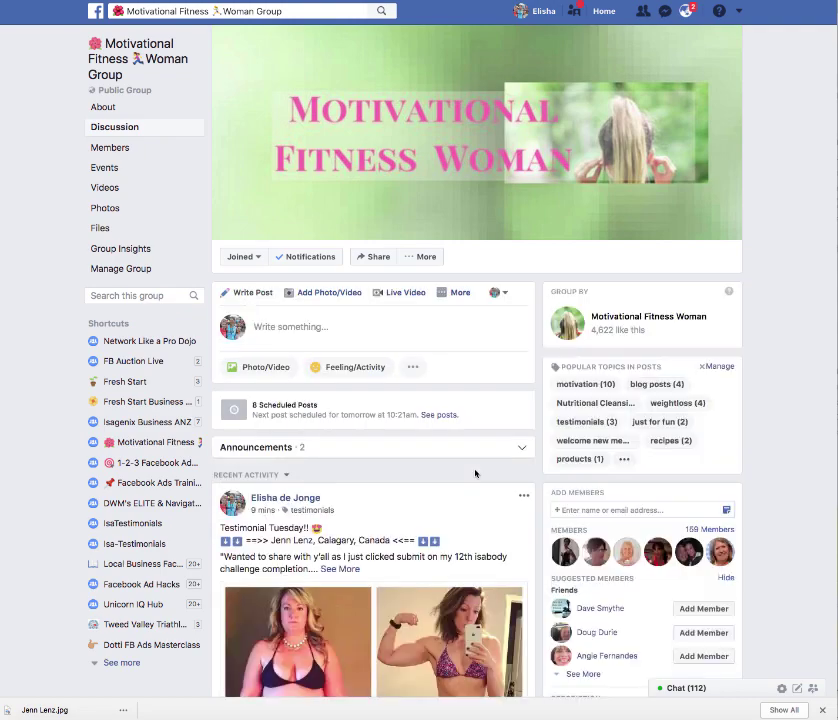
scroll(475, 473, down, 3)
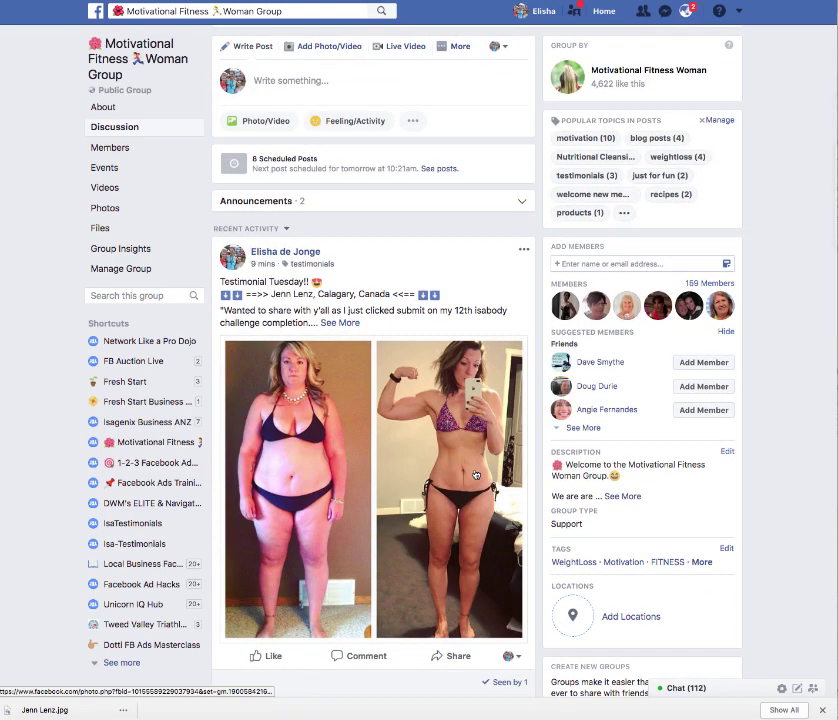
scroll(476, 475, up, 2)
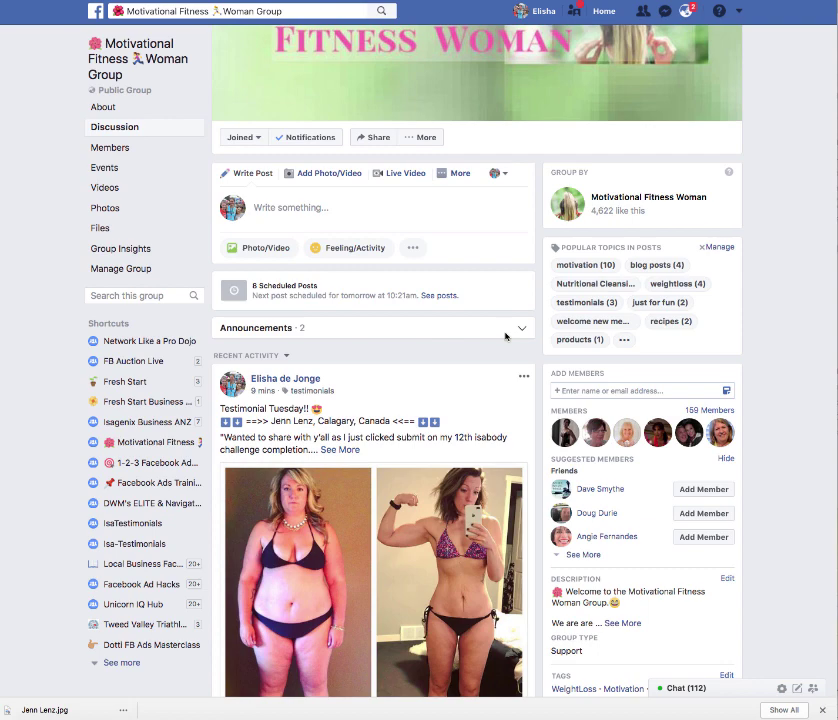
scroll(505, 336, up, 2)
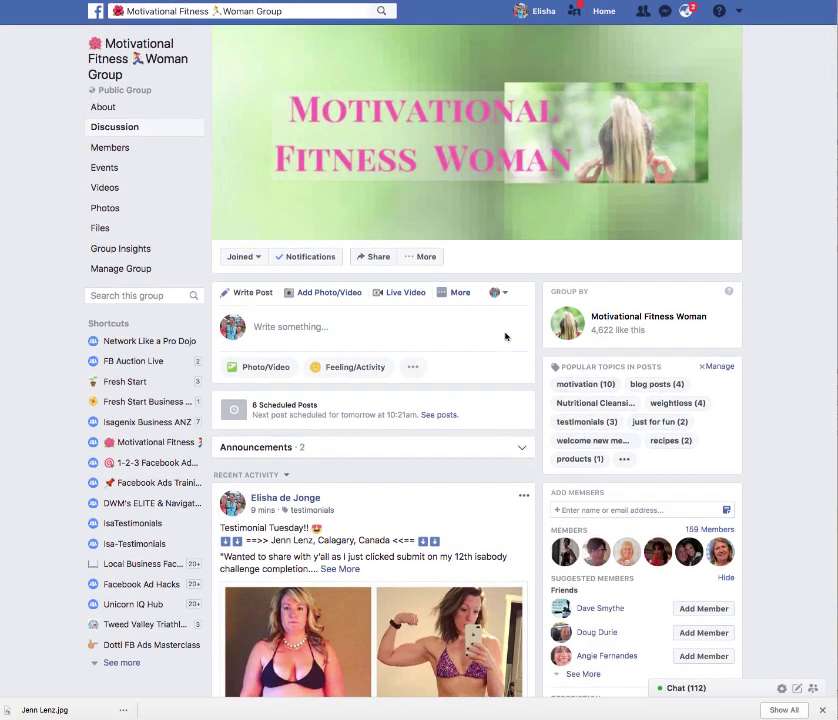